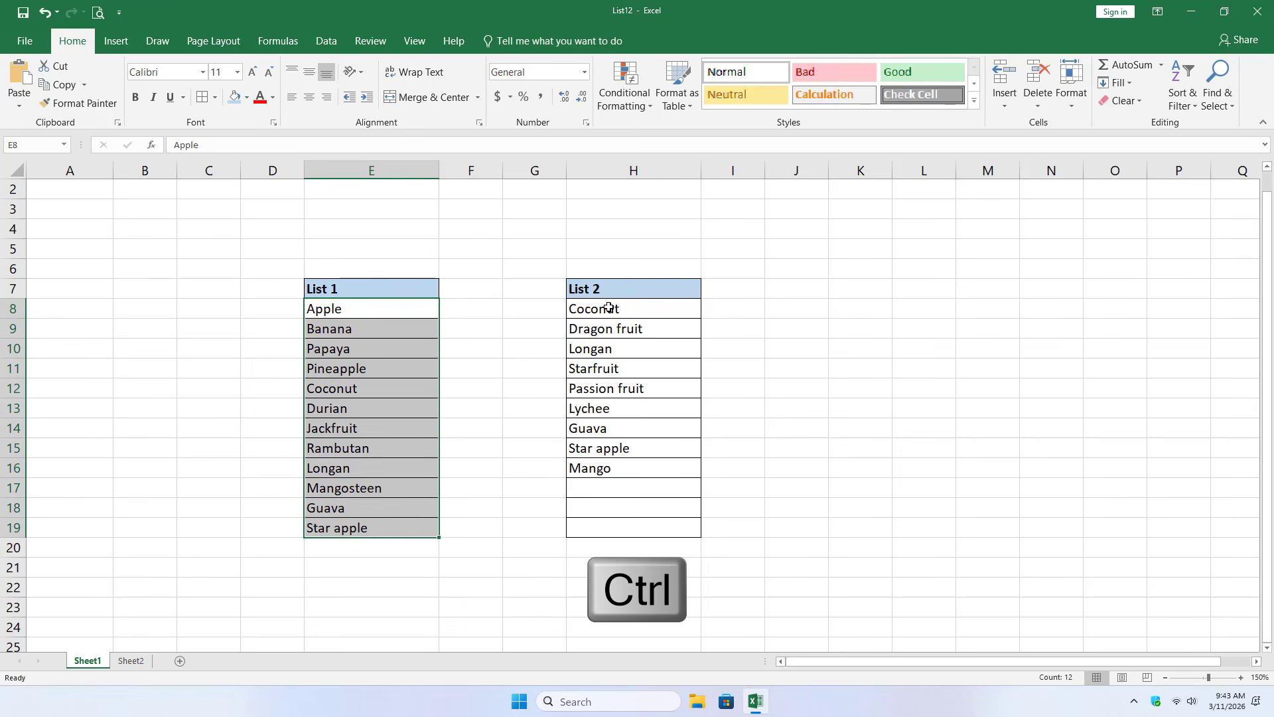
# - Highlight duplicate values across List 1 (E8:E19) and List 2 (H8:H16) using Light Red Fill with Dark Red Text
pyautogui.moveTo(611, 309); pyautogui.dragTo(608, 468)
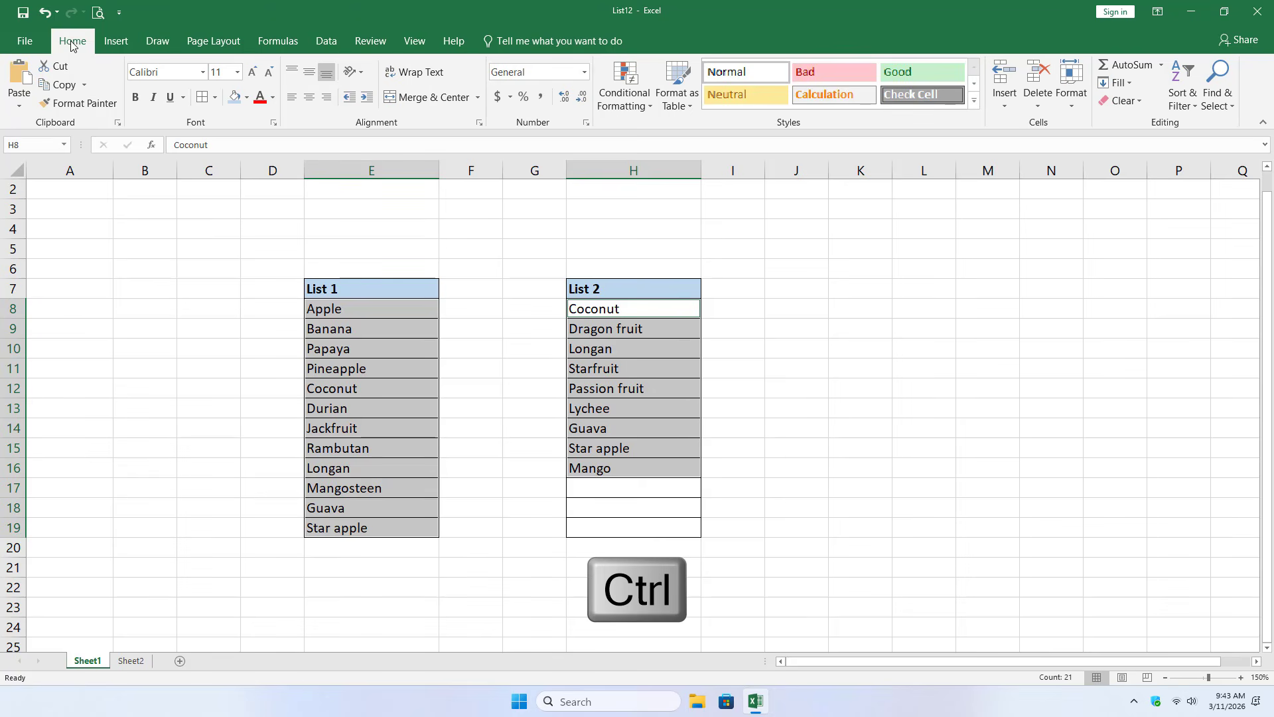
pyautogui.click(649, 106)
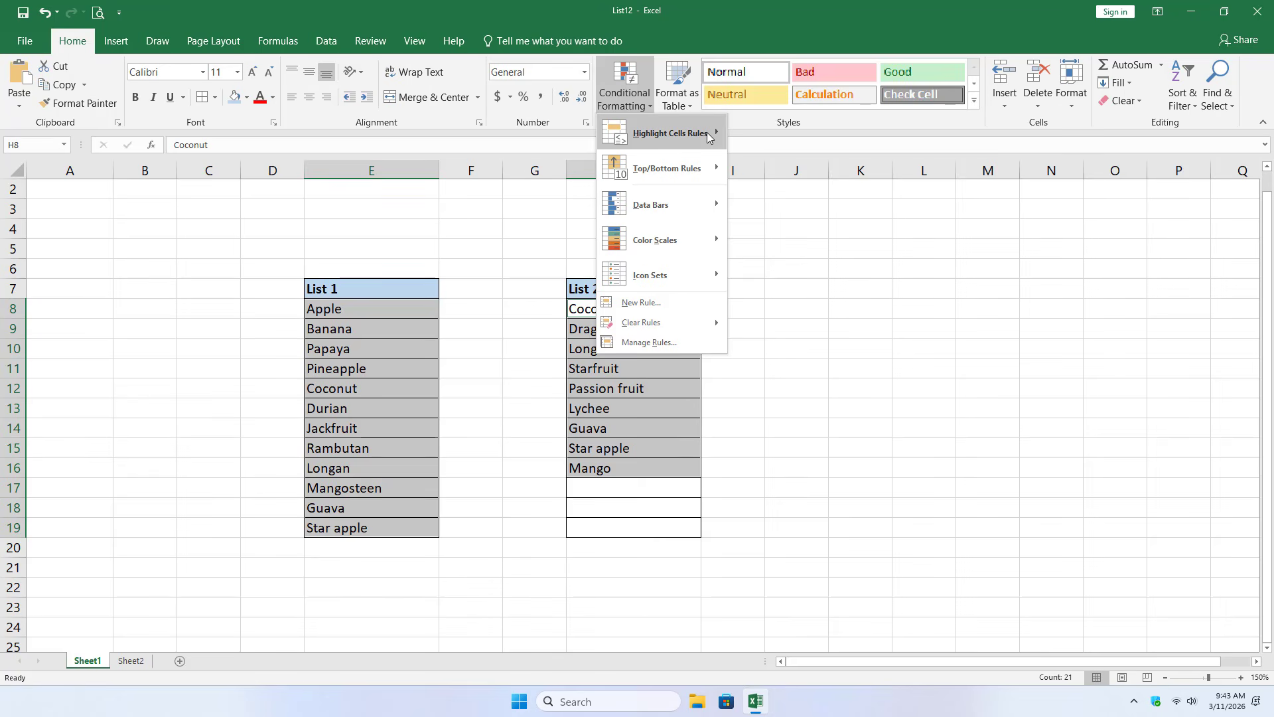
pyautogui.moveTo(707, 133)
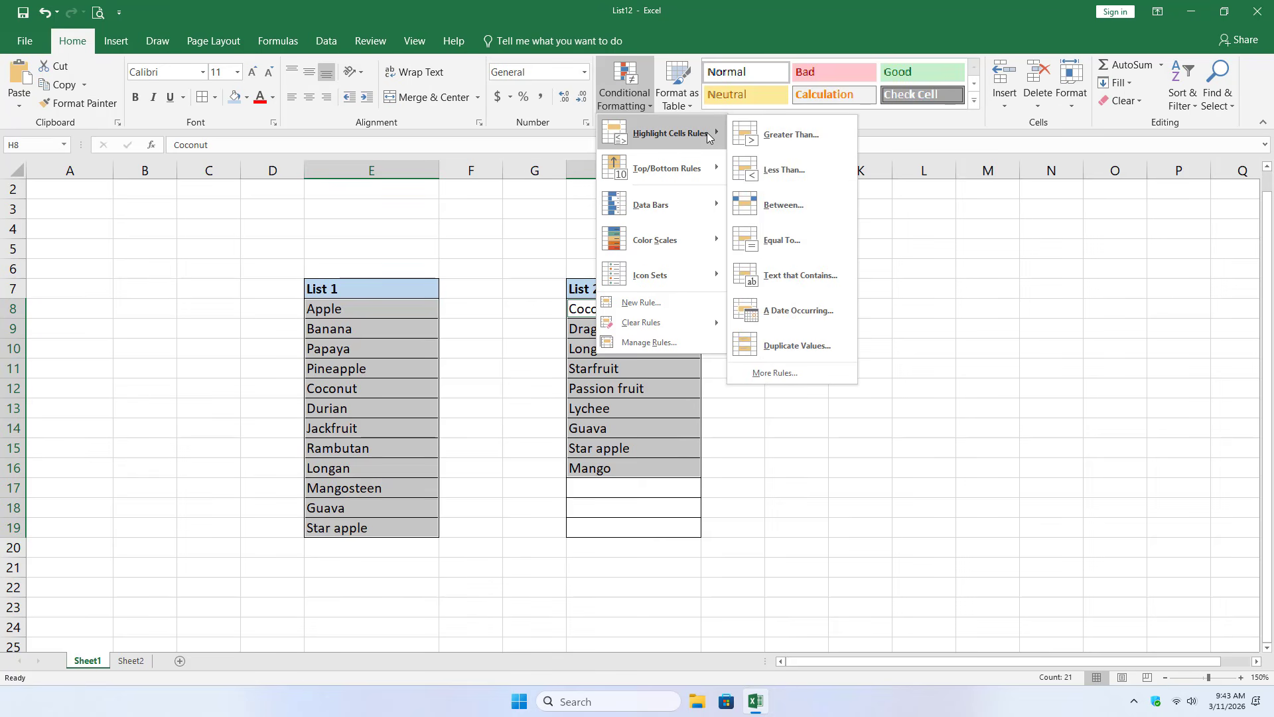
pyautogui.click(811, 345)
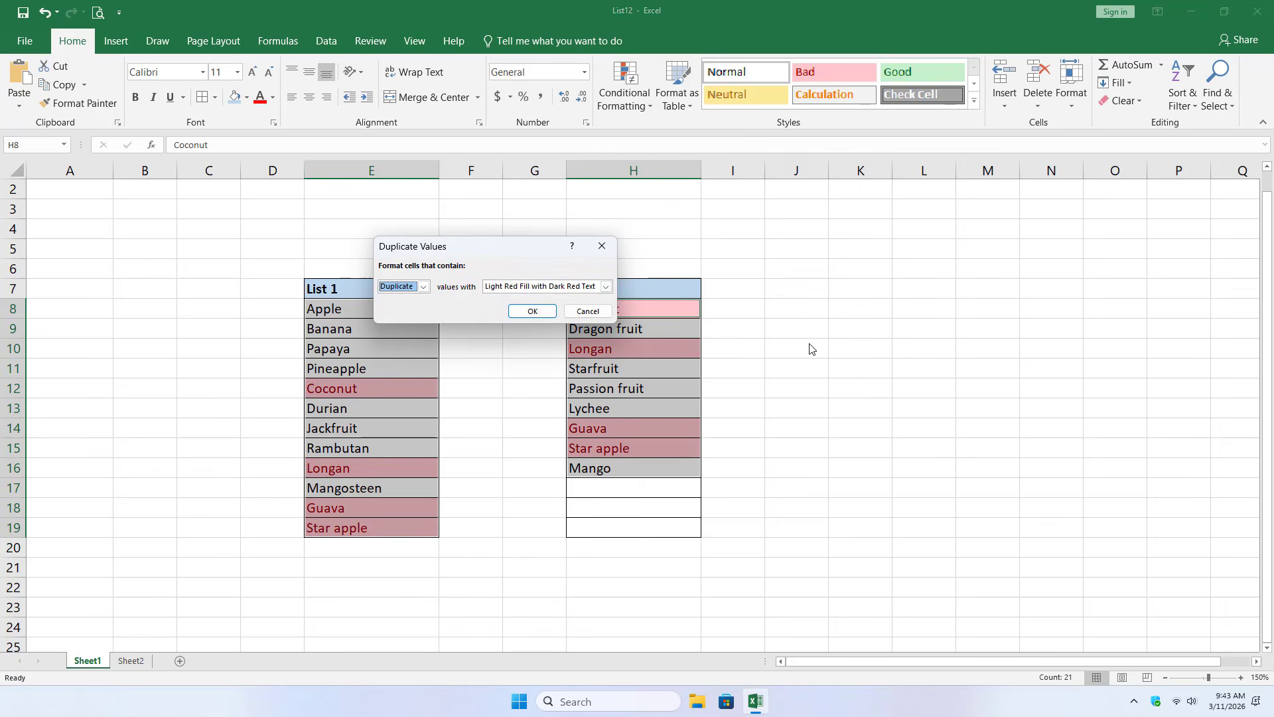
pyautogui.click(402, 290)
pyautogui.click(397, 300)
pyautogui.moveTo(497, 246); pyautogui.dragTo(874, 250)
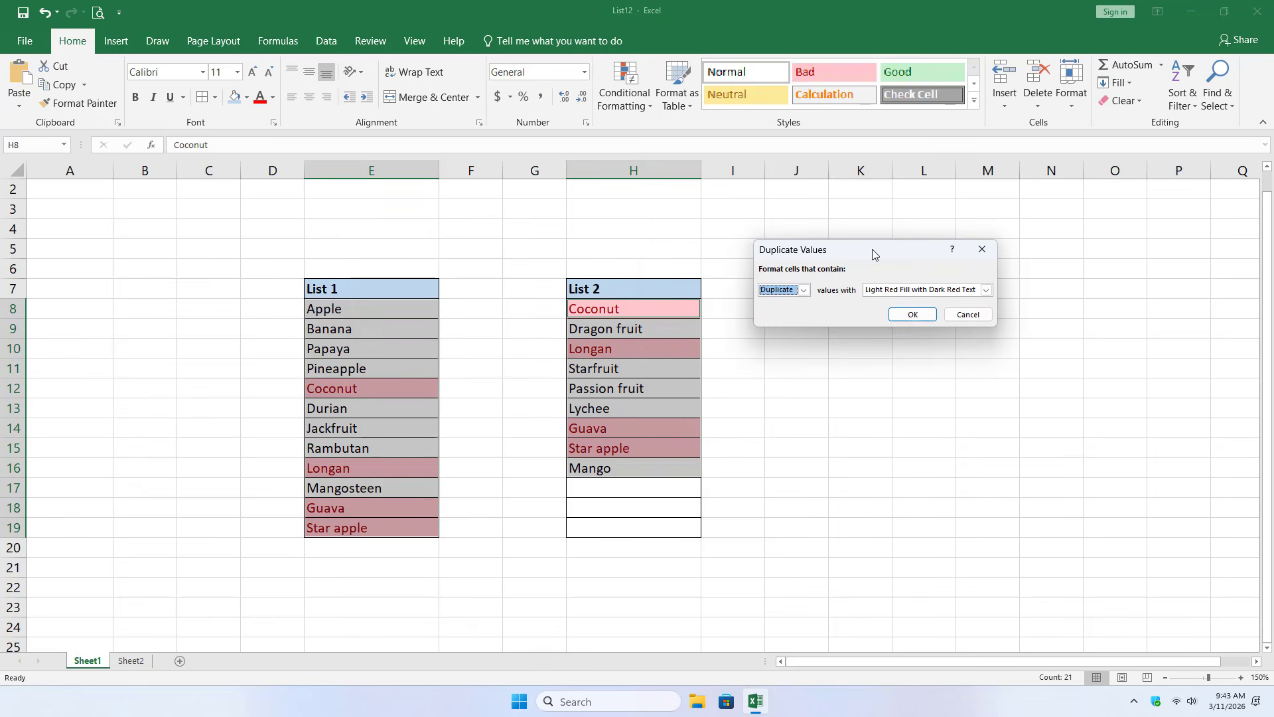
pyautogui.click(914, 315)
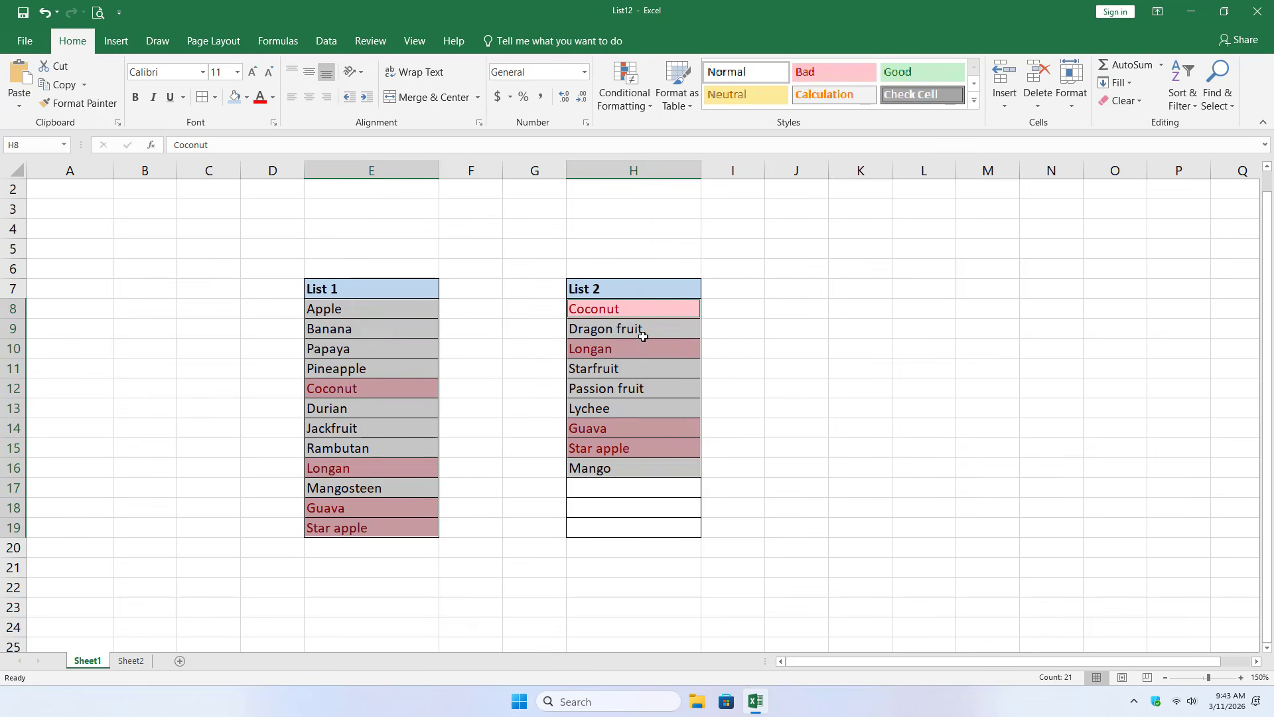
# - Examine the highlighted duplicates, matching each one in List 2 with its counterpart in List 1
pyautogui.click(831, 347)
pyautogui.click(608, 310)
pyautogui.click(415, 379)
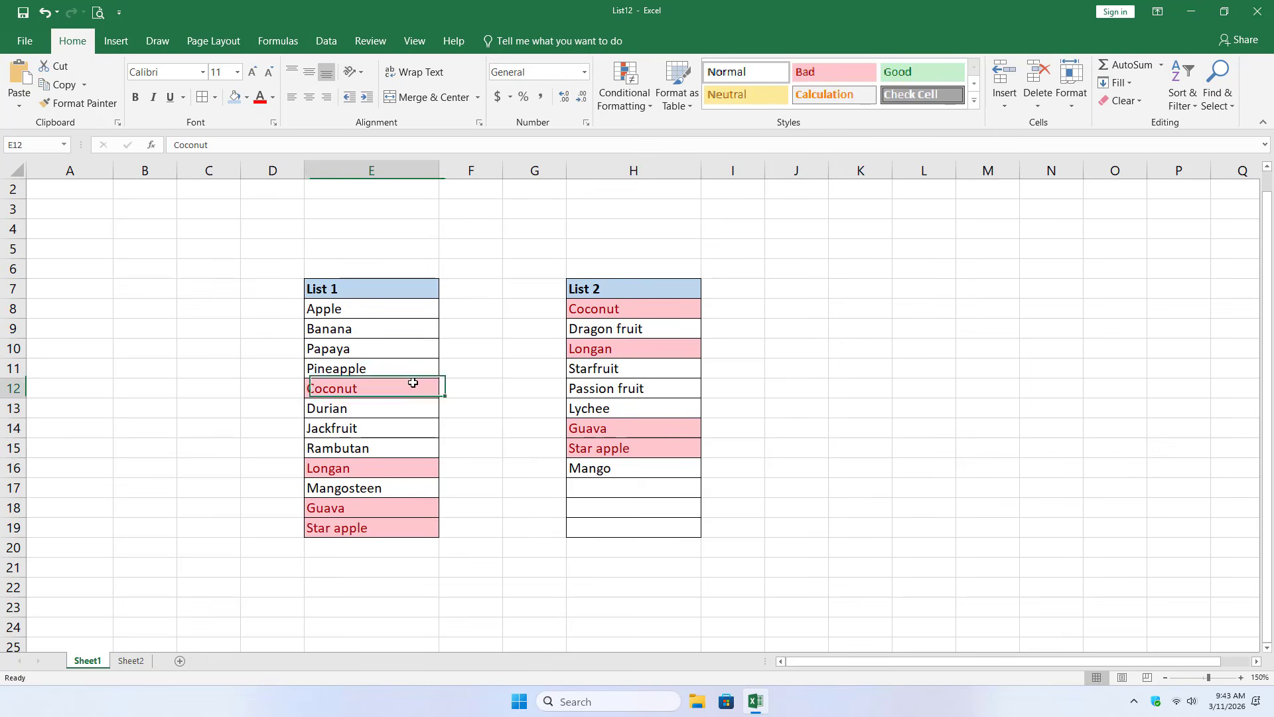
pyautogui.click(601, 353)
pyautogui.click(393, 470)
pyautogui.moveTo(603, 428); pyautogui.dragTo(602, 447)
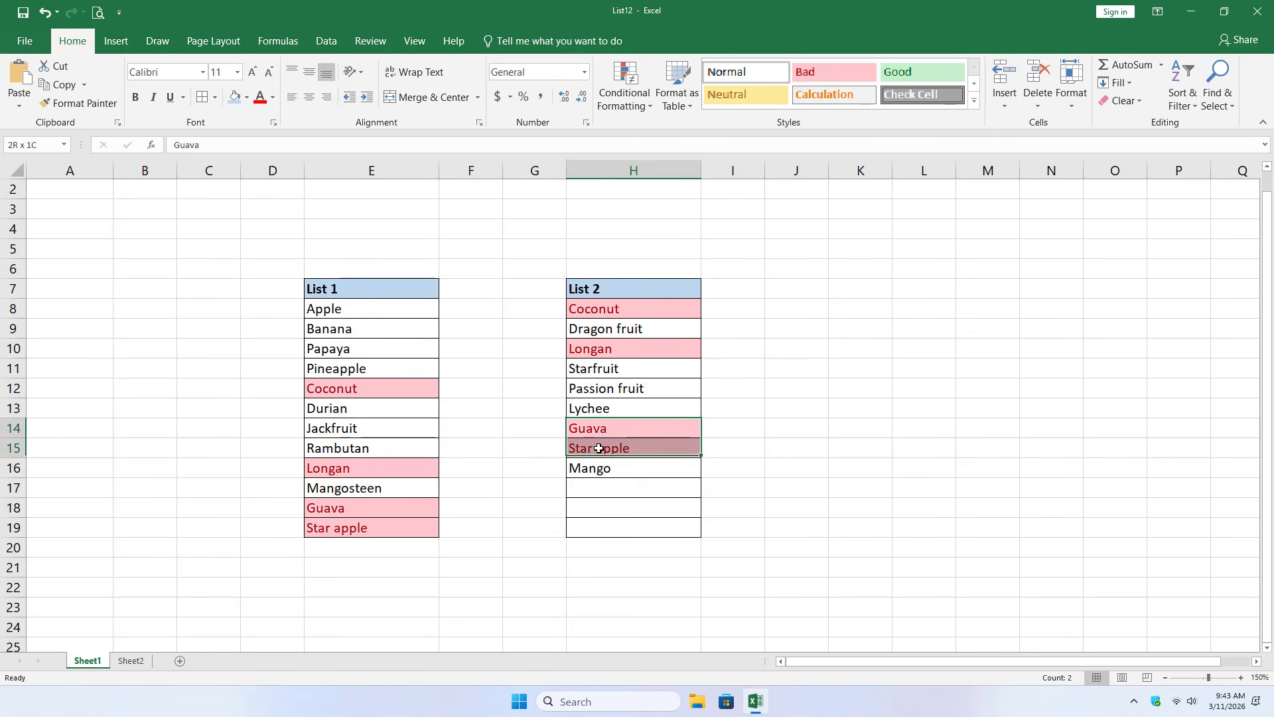
pyautogui.moveTo(398, 510); pyautogui.dragTo(396, 528)
pyautogui.click(833, 347)
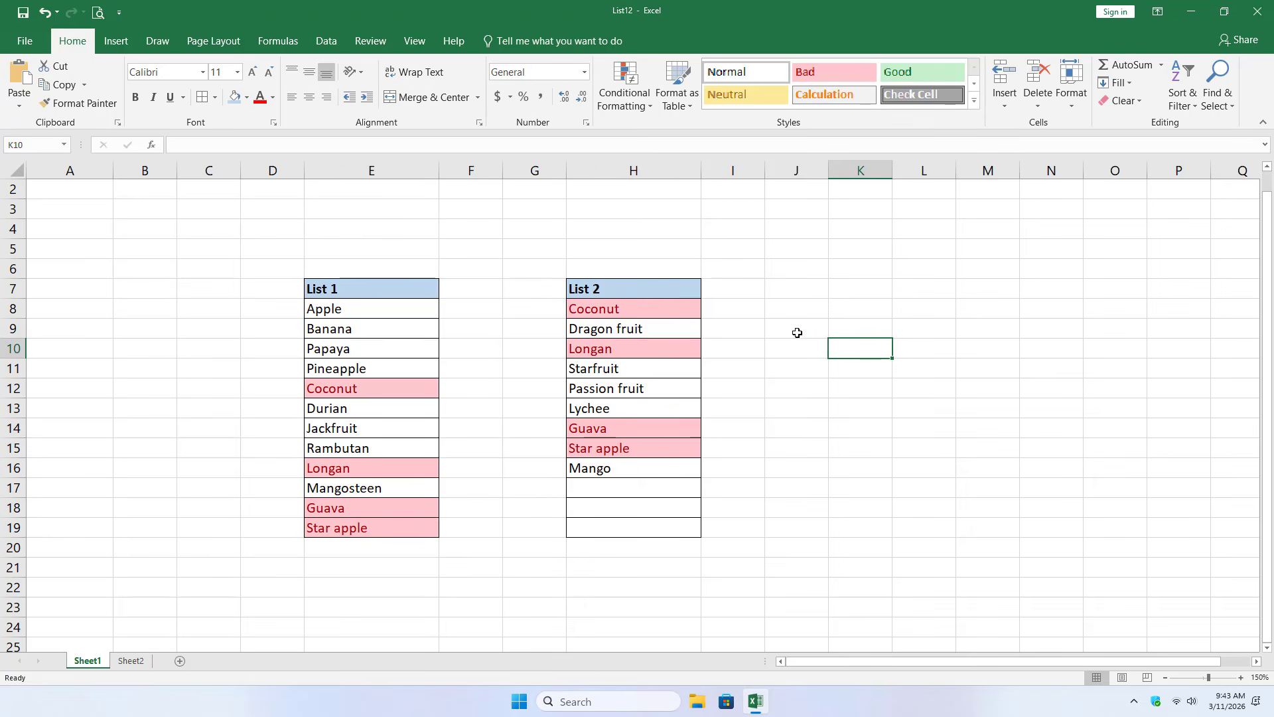
# - Undo the duplicate highlighting and highlight the unique values in both lists using Light Red Fill with Dark Red Text
pyautogui.click(44, 12)
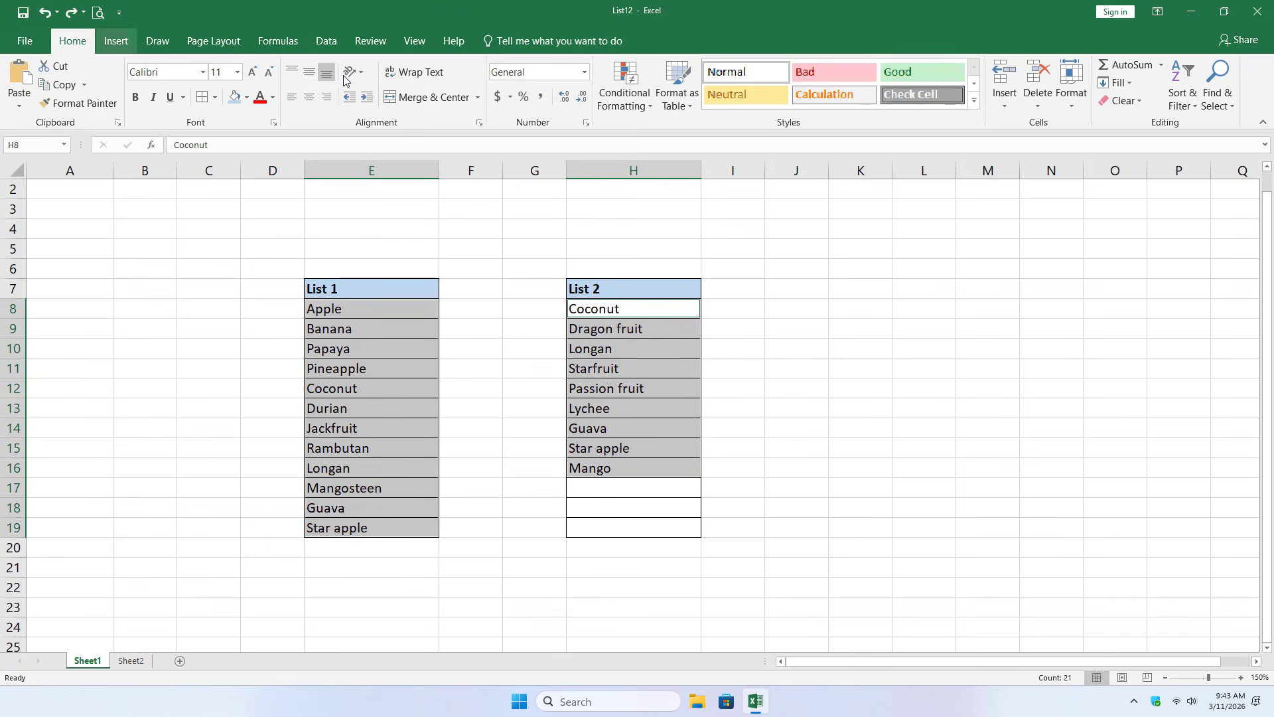
pyautogui.click(645, 113)
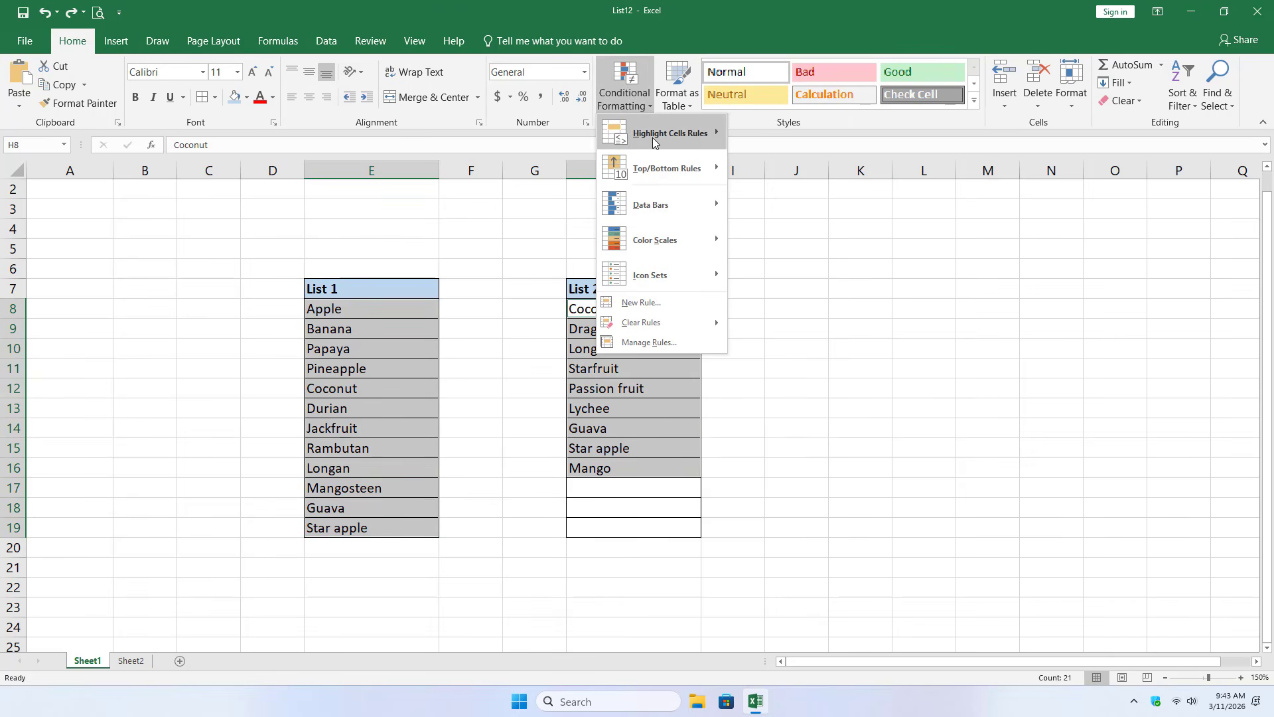
pyautogui.moveTo(653, 137)
pyautogui.click(796, 346)
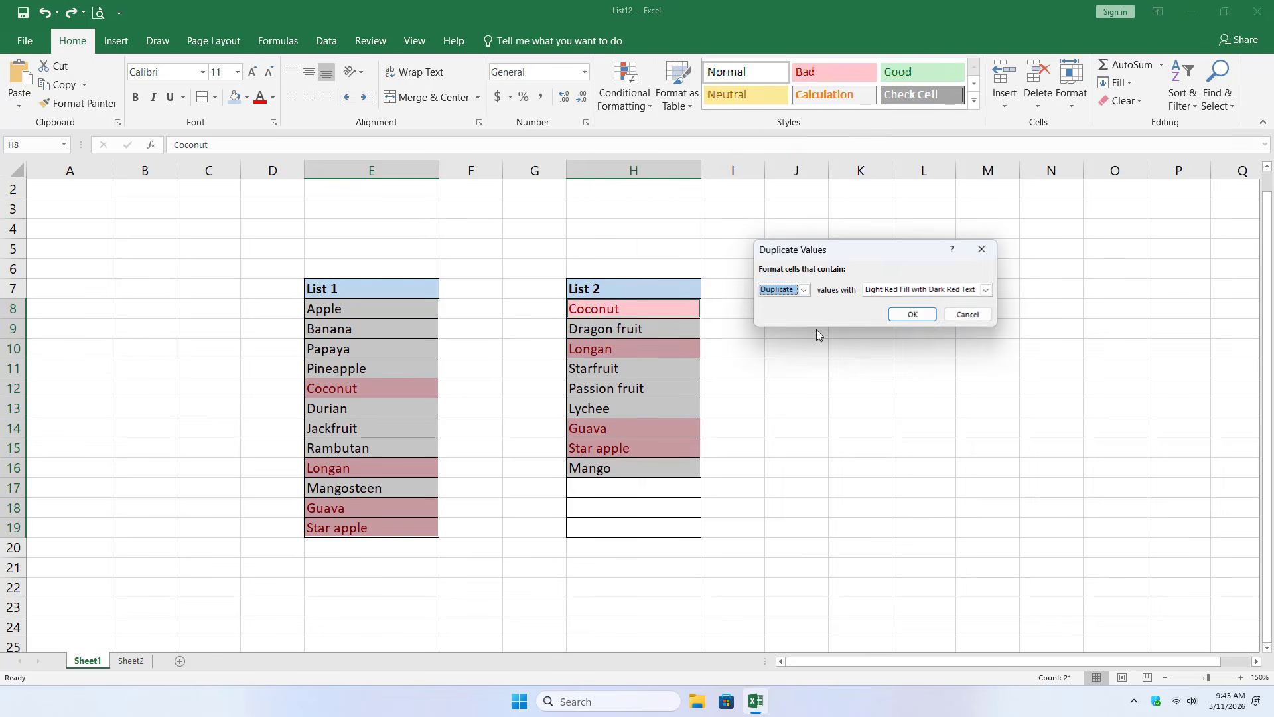
pyautogui.click(786, 292)
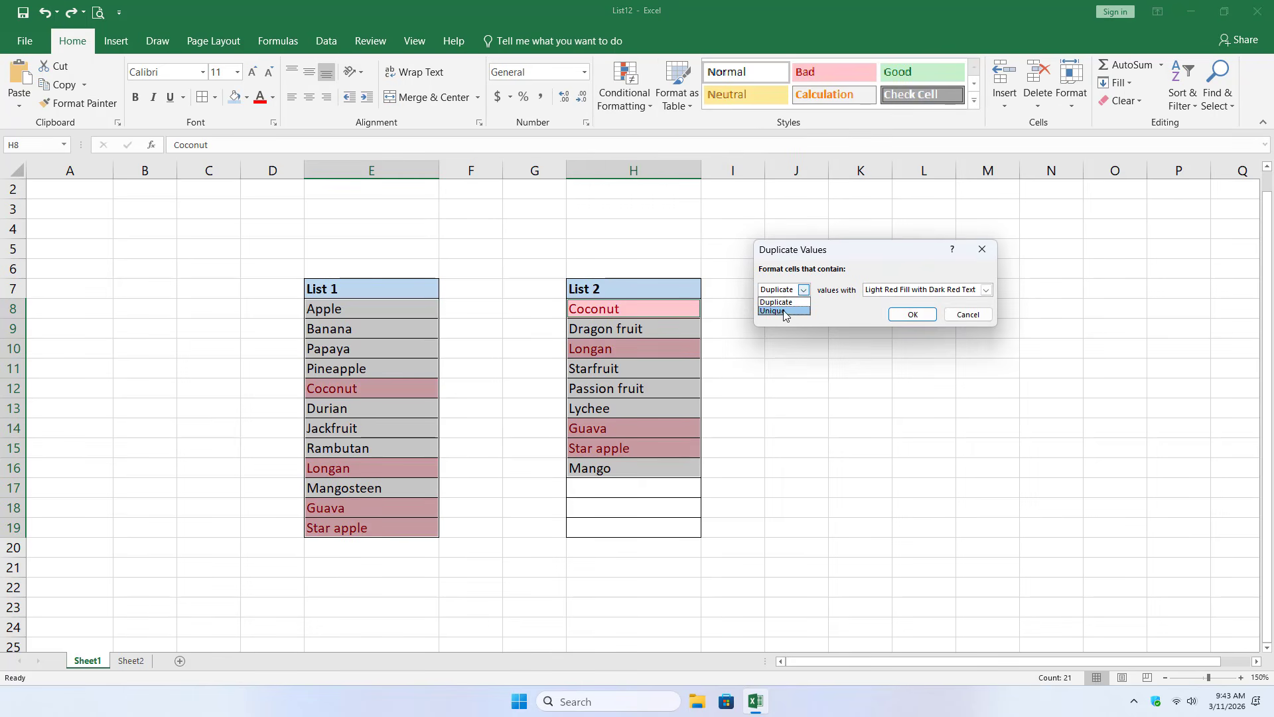
pyautogui.click(784, 311)
pyautogui.click(913, 314)
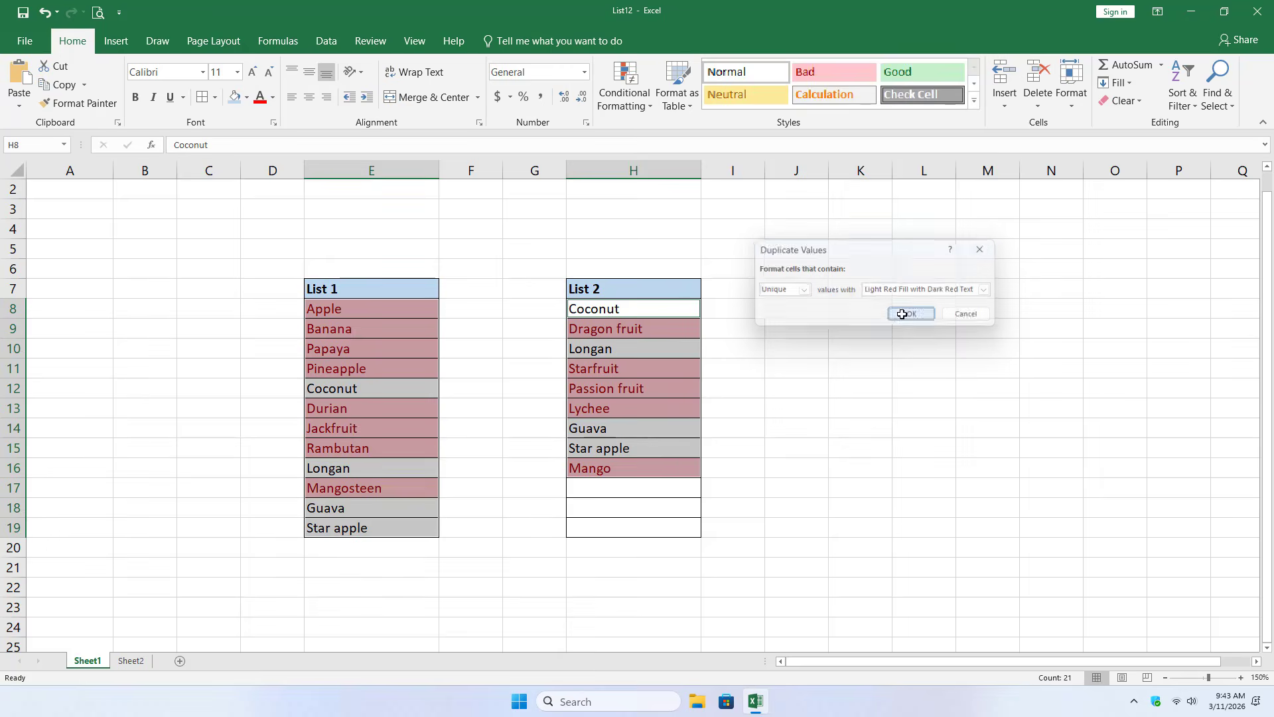
# - Examine the entries in List 2 to see which ones are highlighted as unique
pyautogui.click(860, 347)
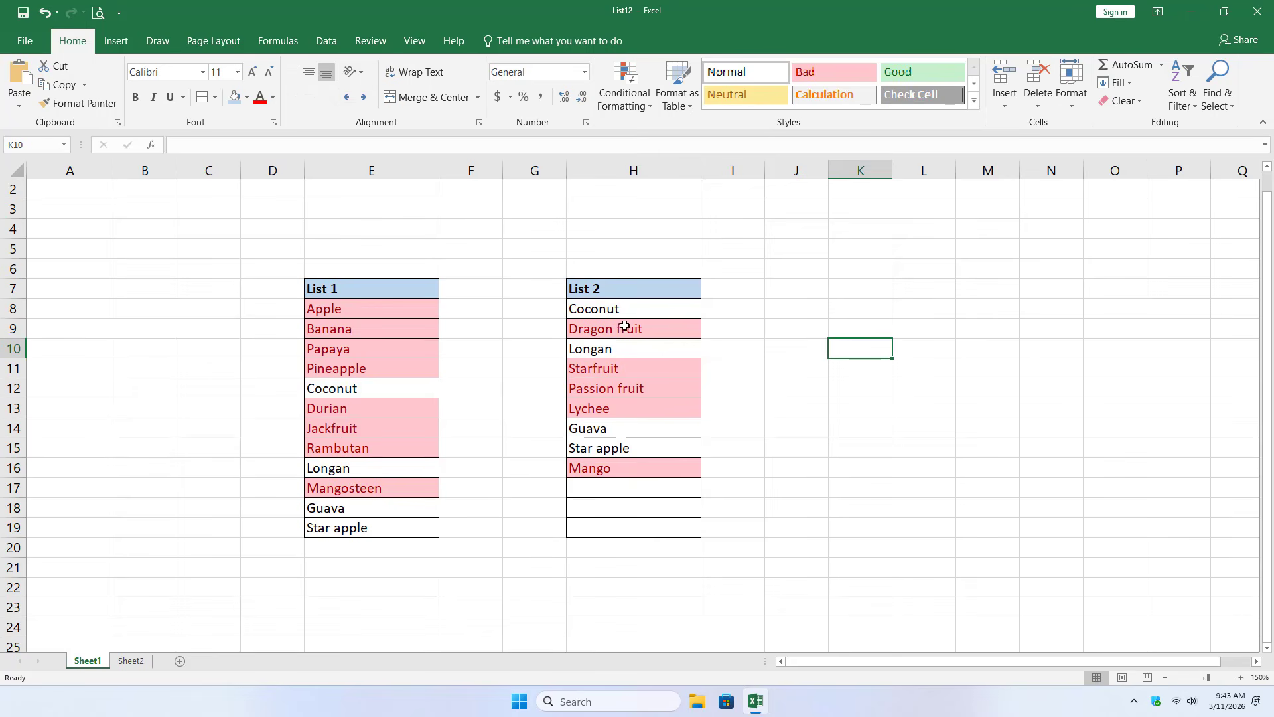
pyautogui.click(621, 348)
pyautogui.click(621, 368)
pyautogui.click(614, 389)
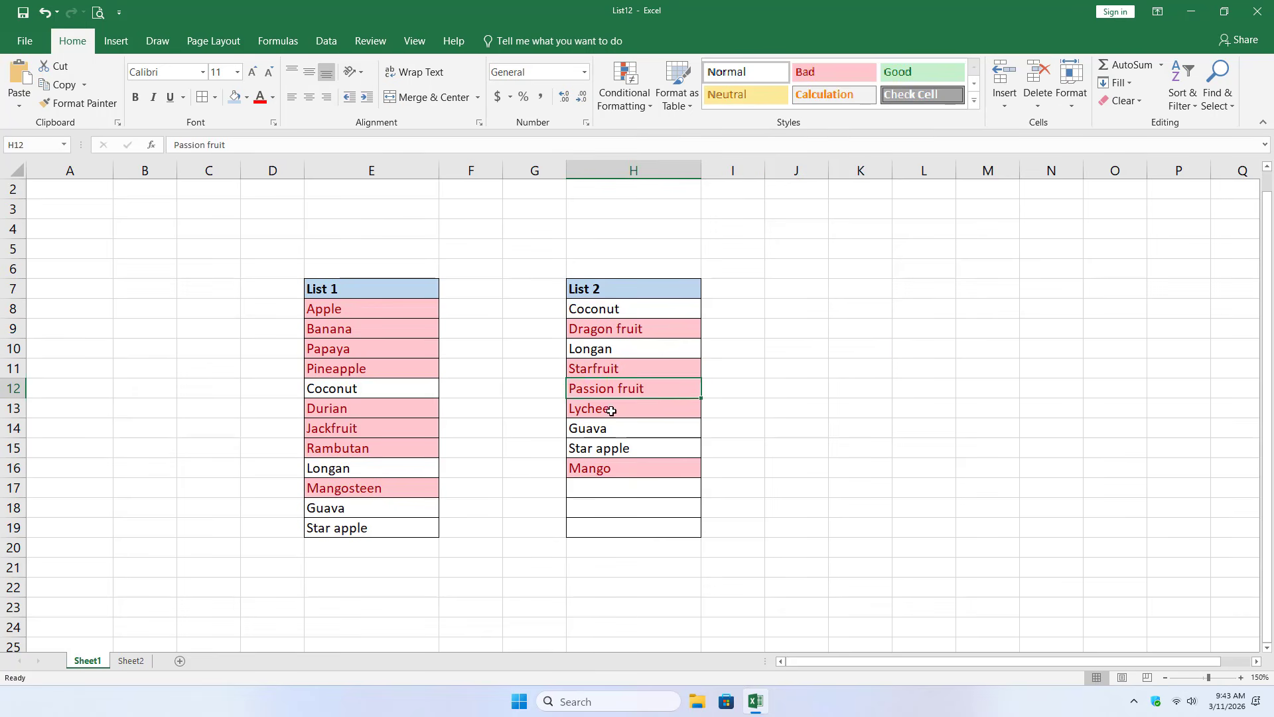
pyautogui.click(609, 409)
pyautogui.click(615, 467)
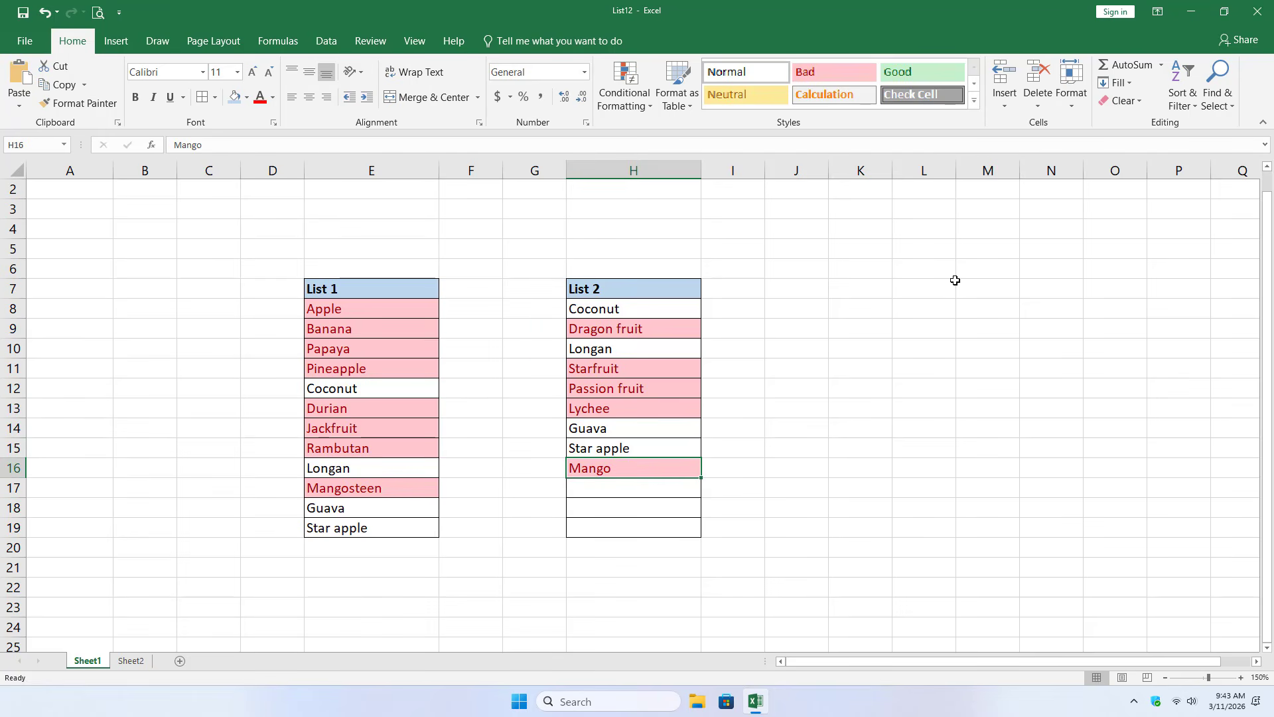
# - Undo the unique-value highlighting and move the List 2 column H from Sheet1 to column A of Sheet2
pyautogui.hotkey('ctrl', 'z')
pyautogui.click(862, 287)
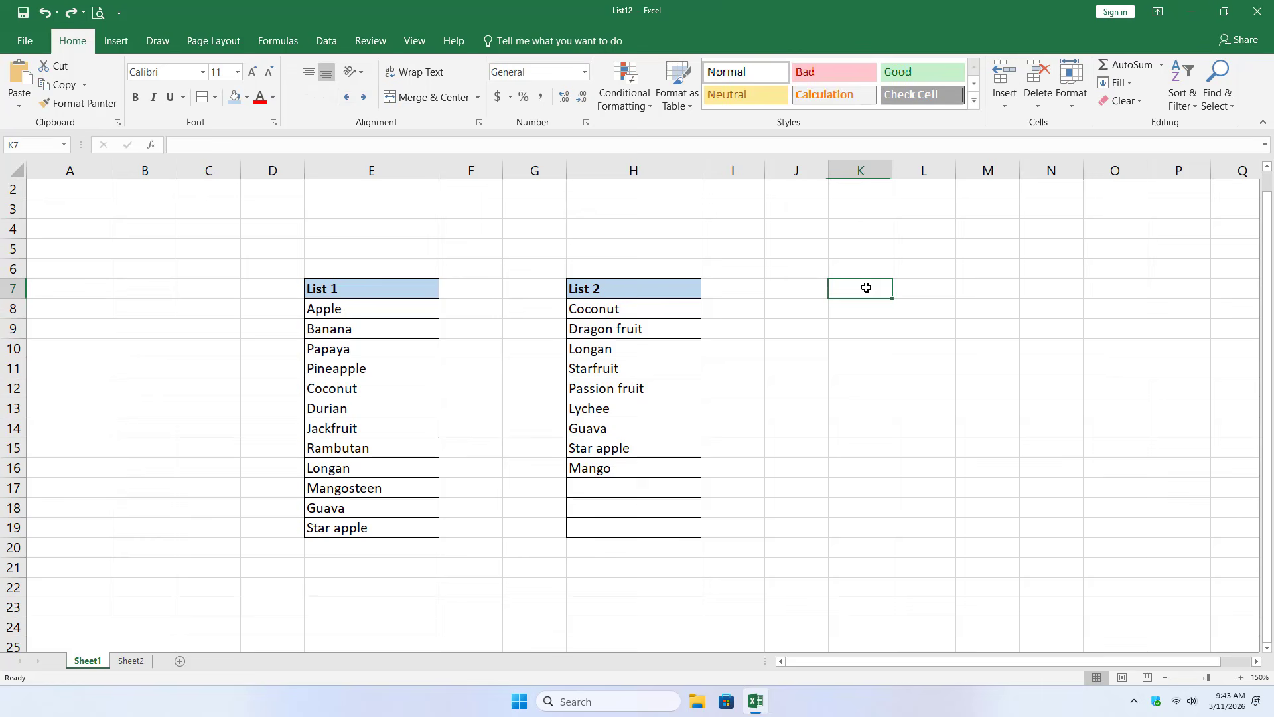
pyautogui.click(643, 167)
pyautogui.rightClick(643, 167)
pyautogui.click(647, 186)
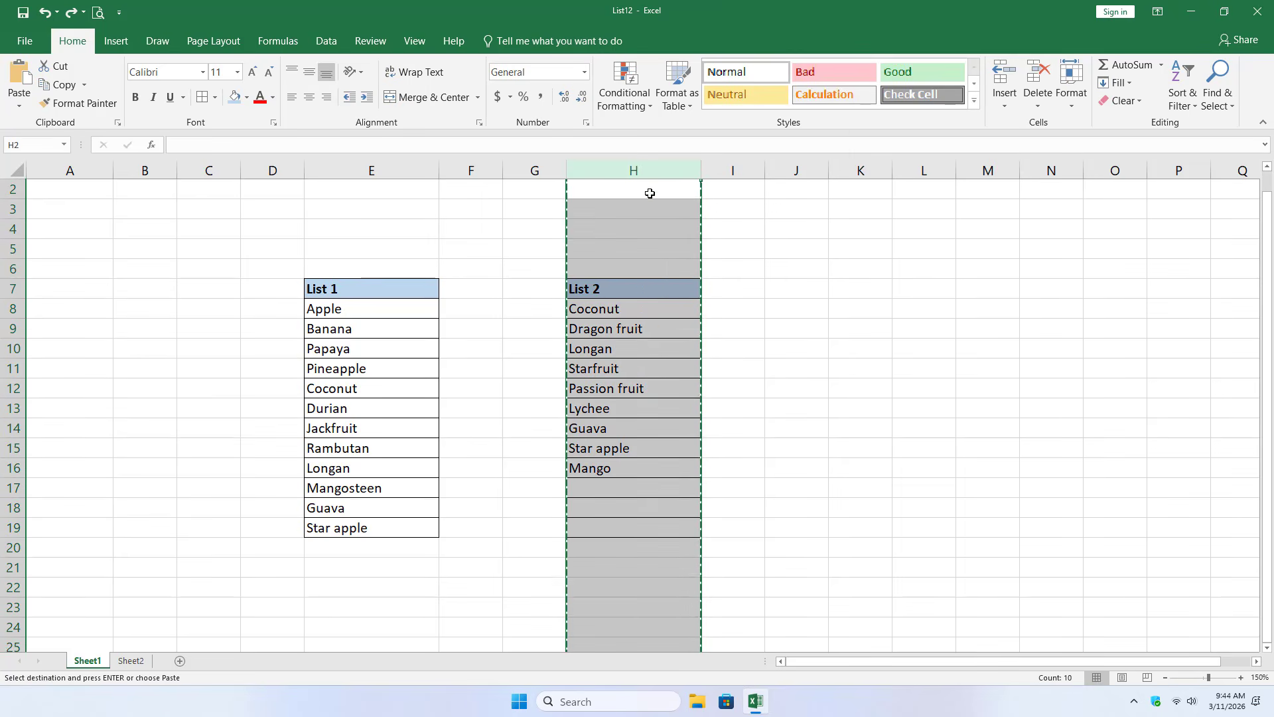
pyautogui.click(130, 660)
pyautogui.click(37, 165)
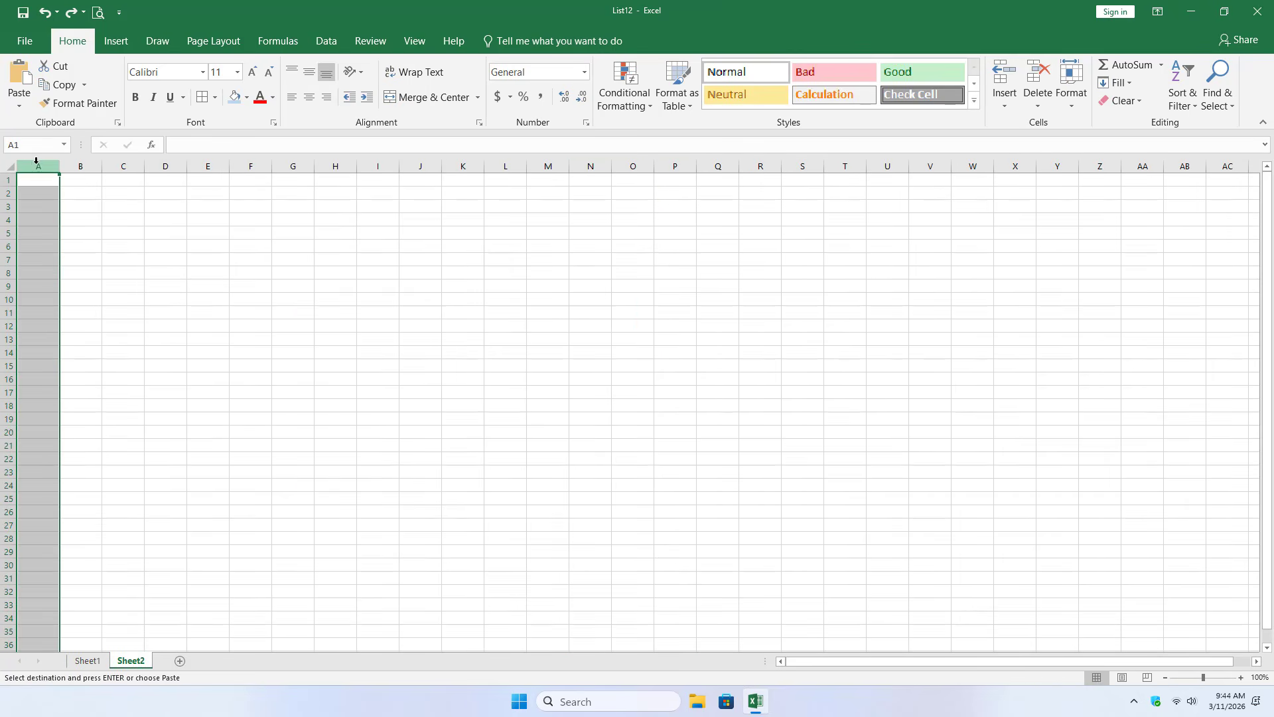
pyautogui.hotkey('ctrl', 'v')
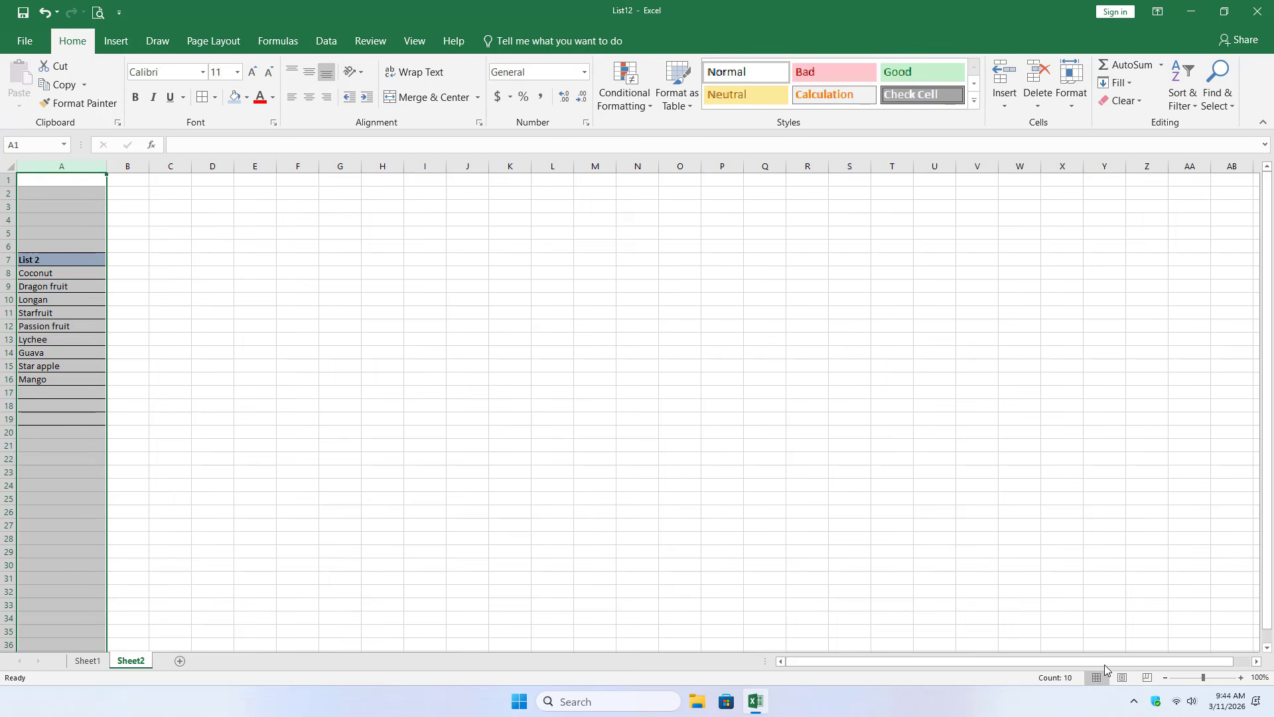
# - Start a VLOOKUP formula in cell B8 of Sheet2 with A8 as the lookup value
pyautogui.click(1241, 677)
pyautogui.click(1241, 677)
pyautogui.click(1241, 677)
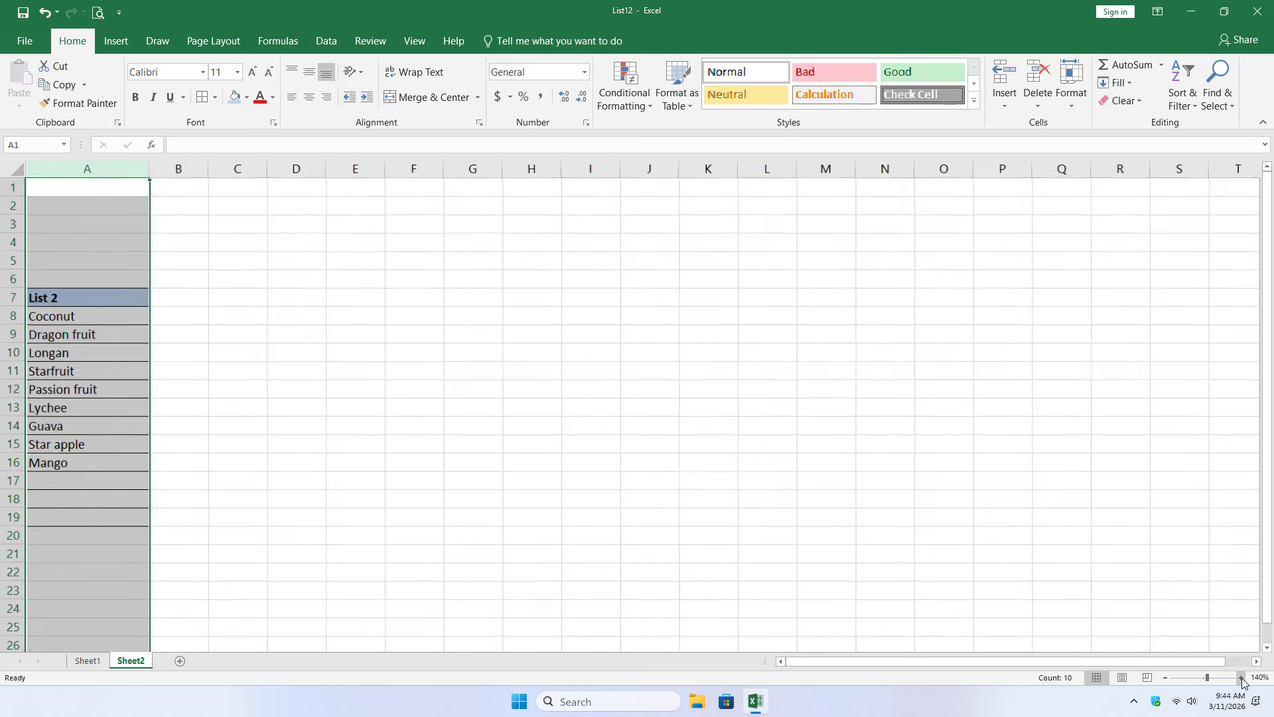
pyautogui.click(1241, 677)
pyautogui.click(1241, 677)
pyautogui.click(201, 336)
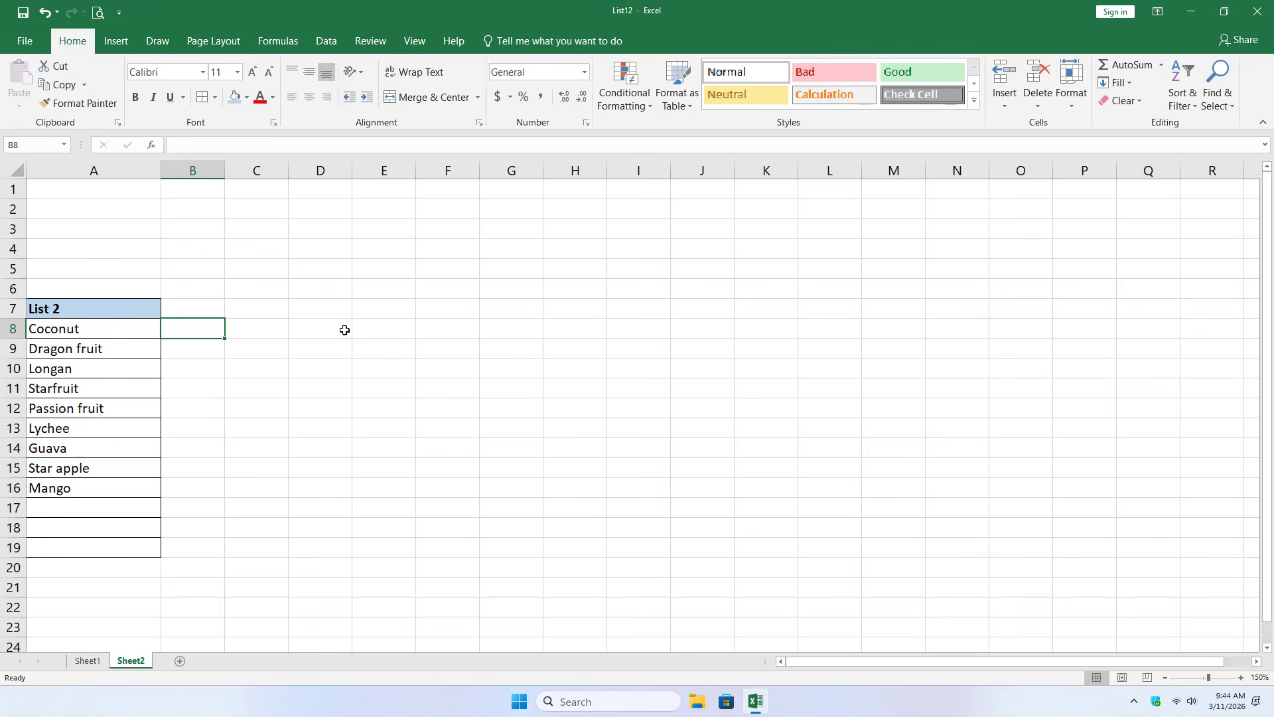
pyautogui.write('=vl')
pyautogui.press('Tab')
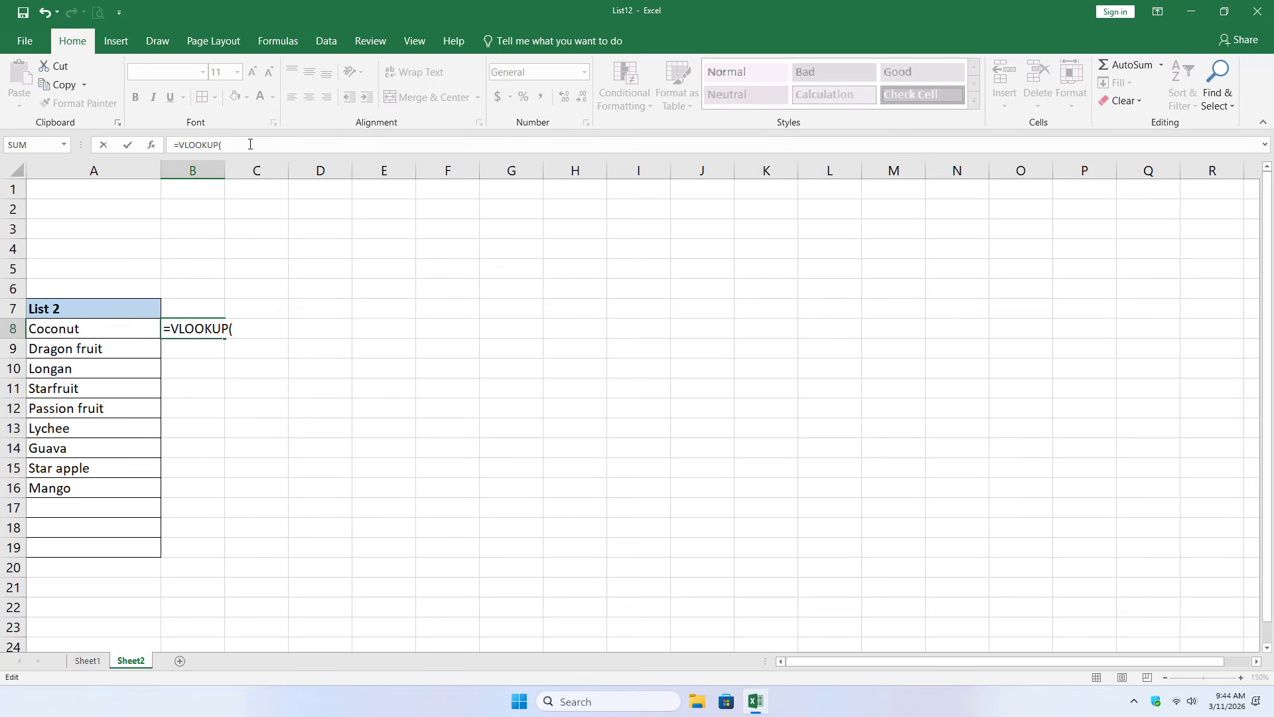
pyautogui.click(100, 325)
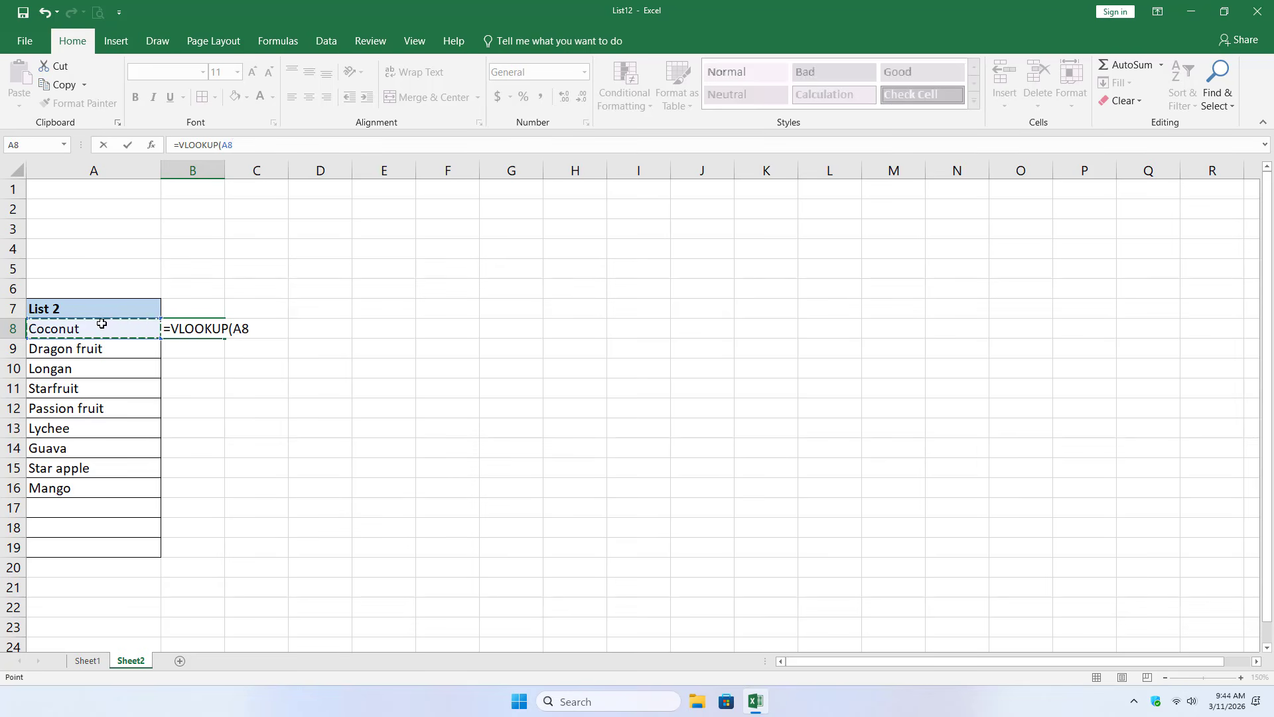
pyautogui.click(273, 146)
# - Set the formula's lookup range to List 1 on Sheet1 as the absolute reference $E$8:$E$19
pyautogui.click(87, 661)
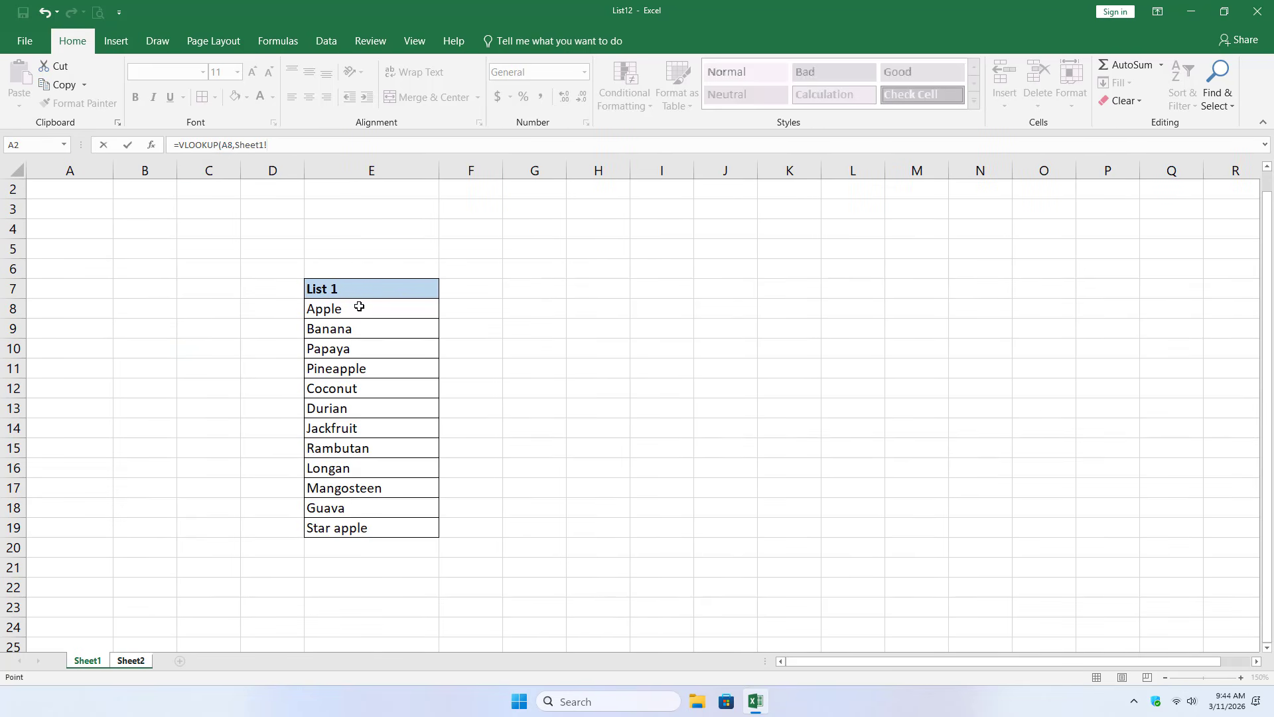
pyautogui.moveTo(358, 307); pyautogui.dragTo(362, 527)
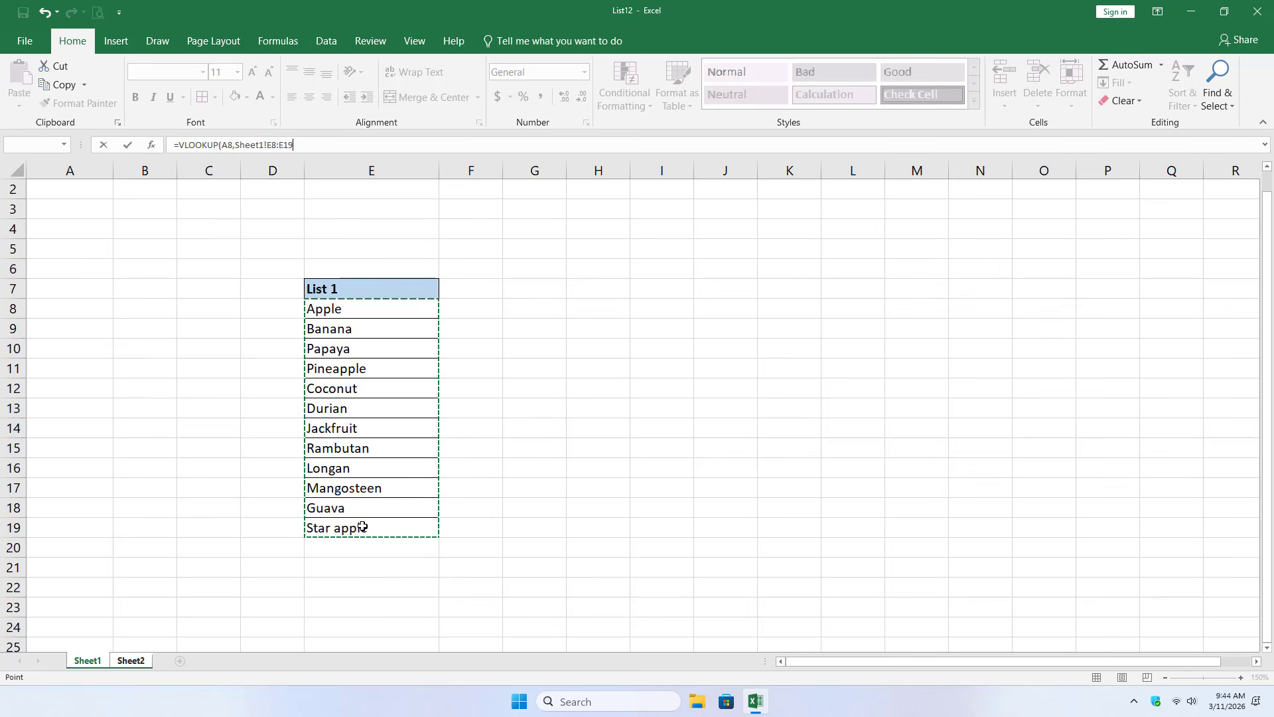
pyautogui.click(274, 146)
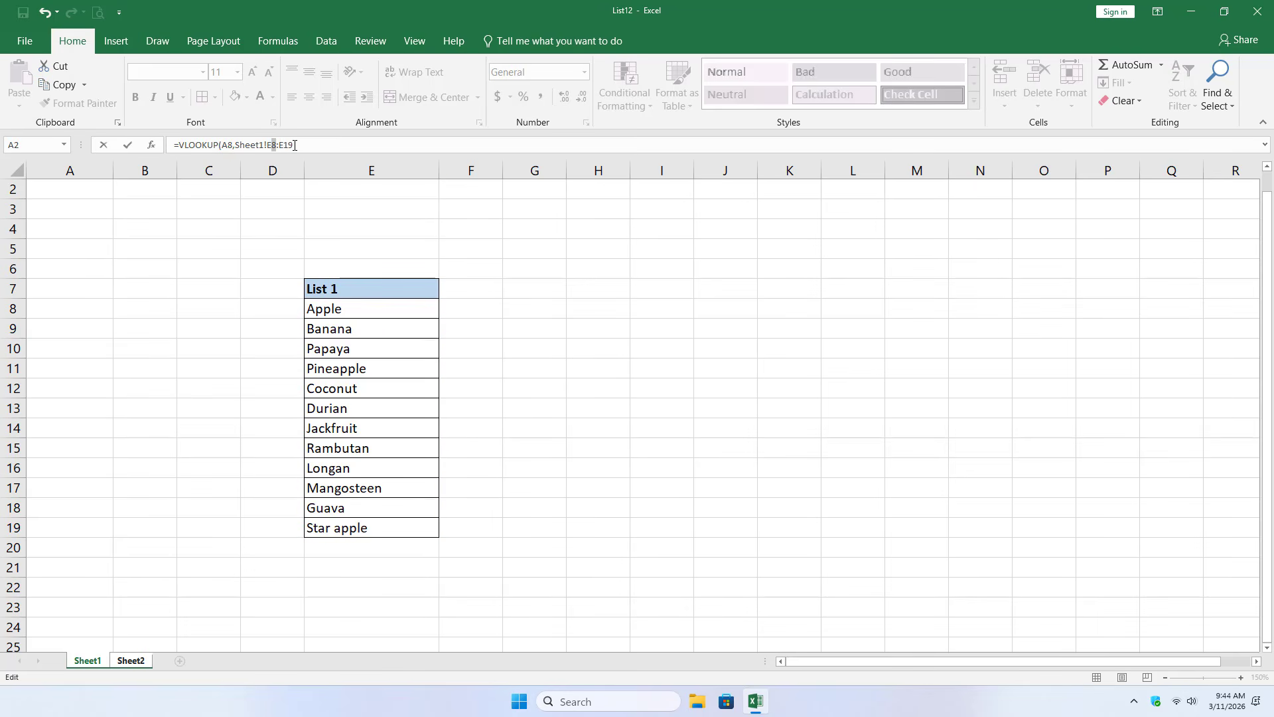
pyautogui.press('F4')
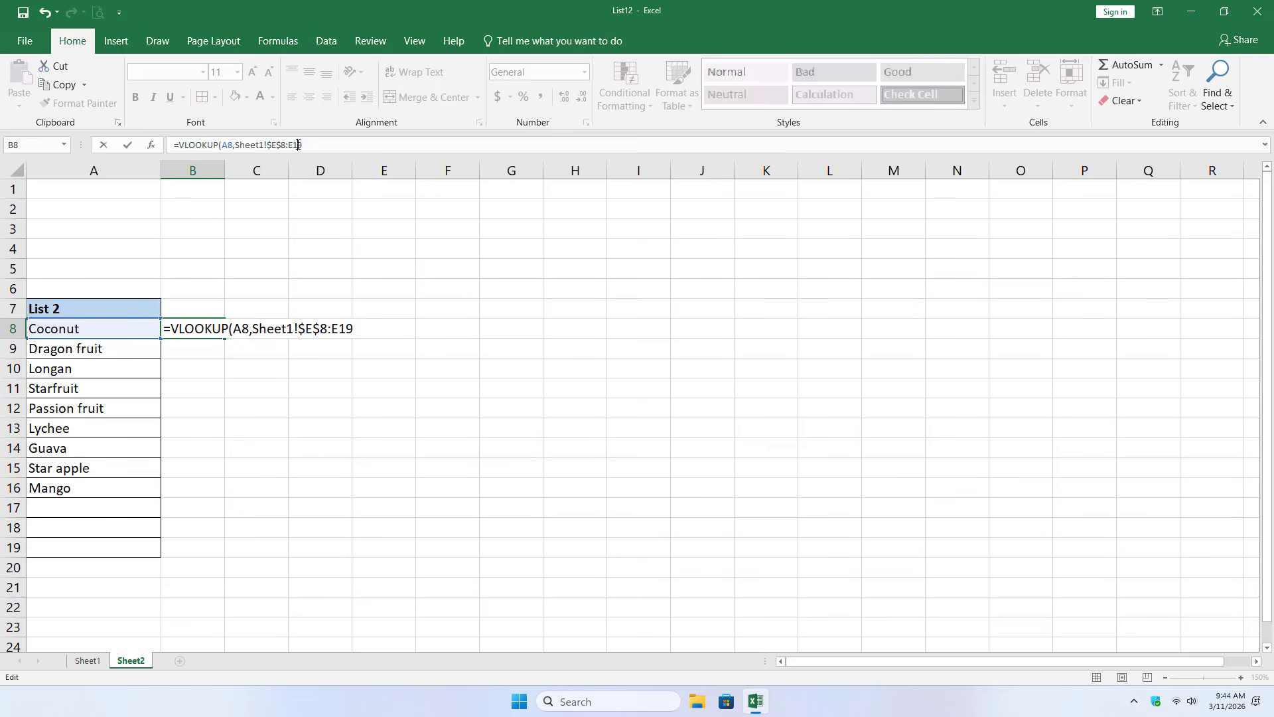
pyautogui.click(312, 152)
pyautogui.press('F4')
# - Complete the VLOOKUP formula with column index 1 and FALSE for an exact match, and enter it
pyautogui.click(329, 145)
pyautogui.write(',1,')
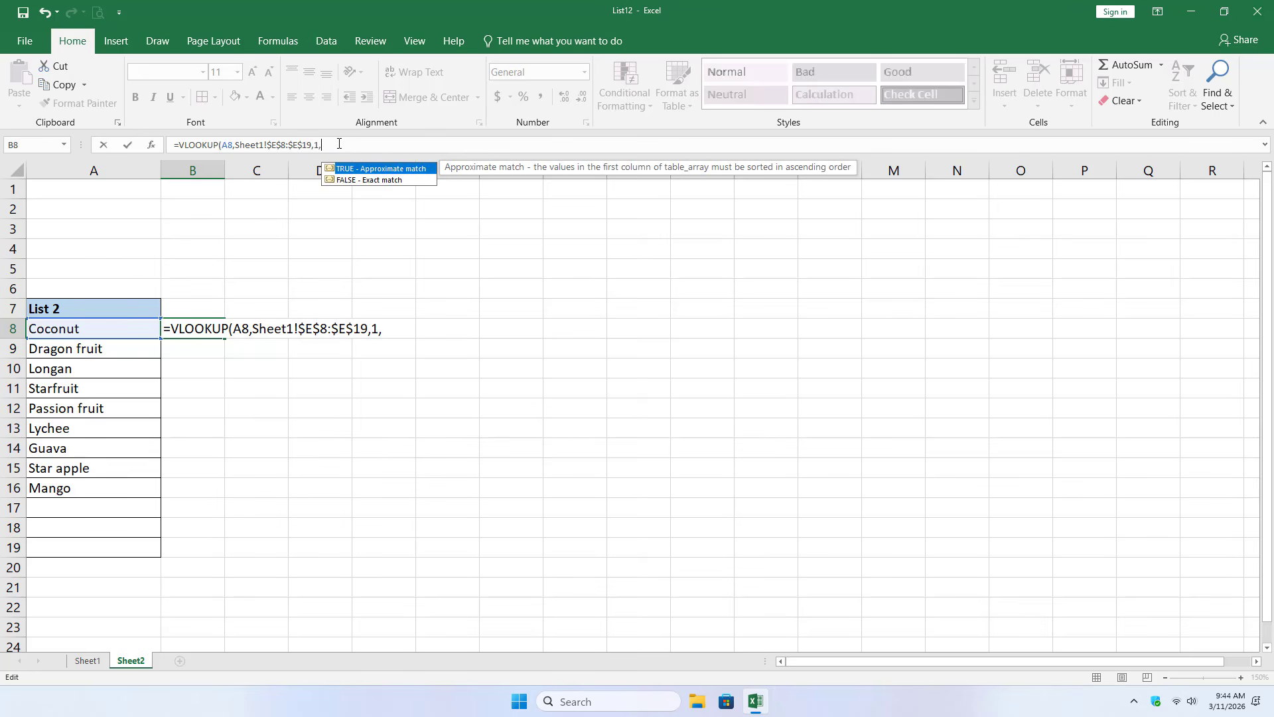
pyautogui.doubleClick(361, 182)
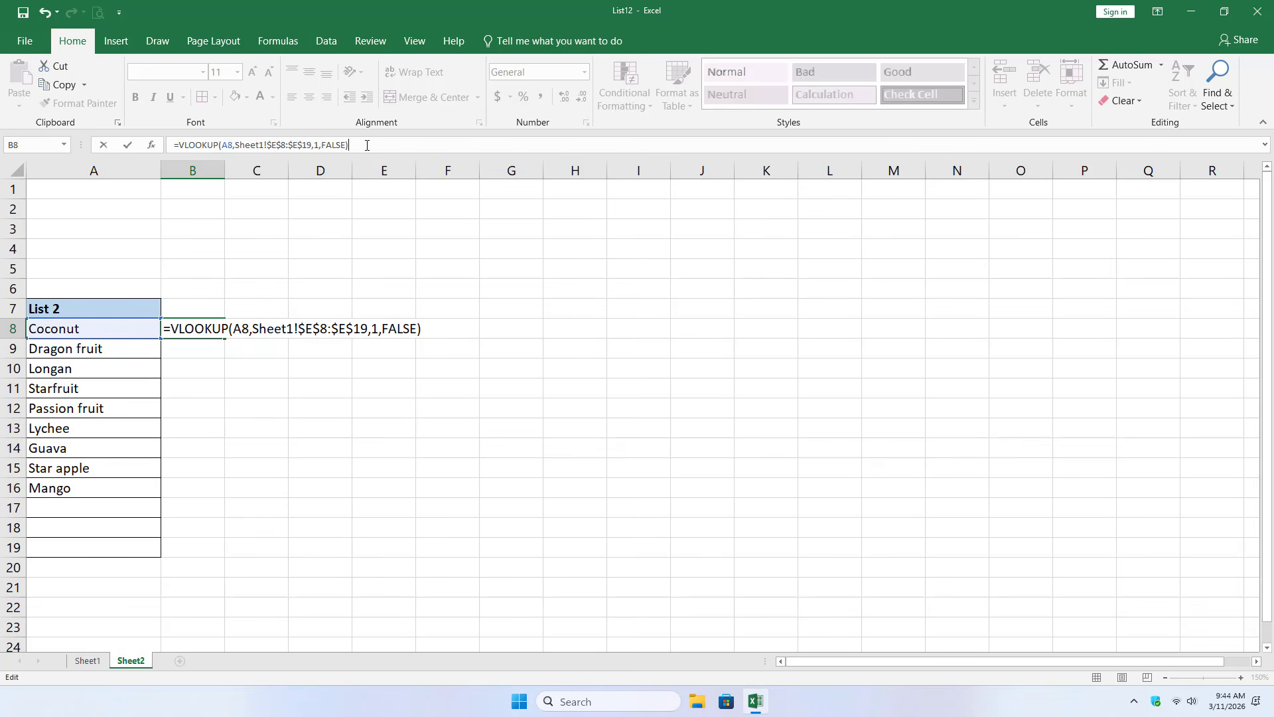
pyautogui.press('Return')
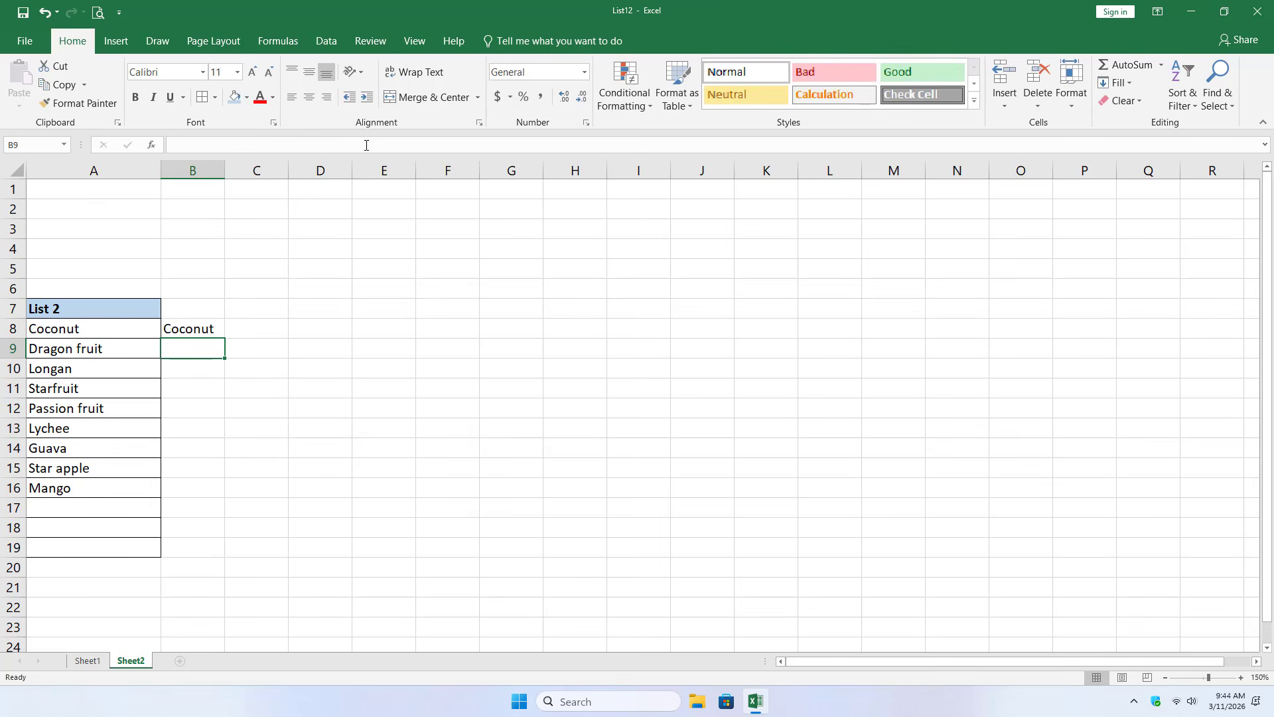
# - Fill the VLOOKUP formula from B8 down to B16 and check the results beside List 2
pyautogui.click(108, 329)
pyautogui.click(189, 330)
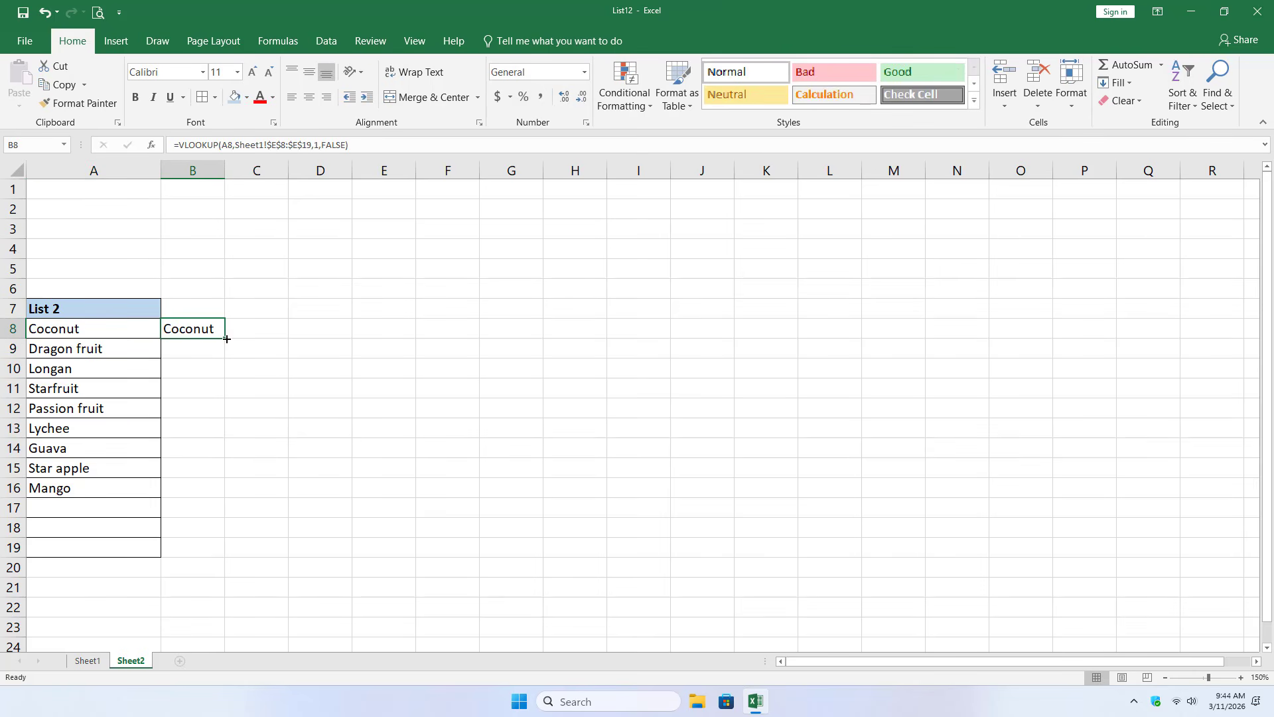
pyautogui.moveTo(223, 338); pyautogui.dragTo(216, 488)
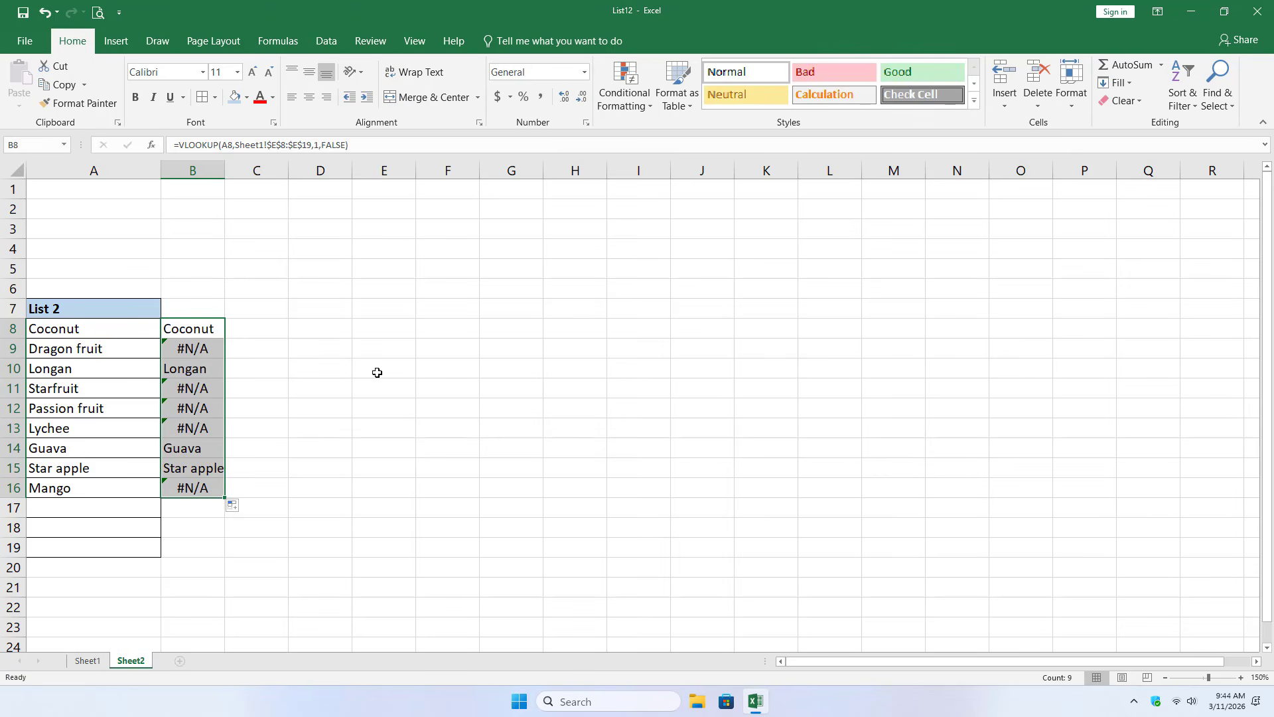
pyautogui.press('Down')
pyautogui.press('Down')
pyautogui.press('Down')
pyautogui.press('Down')
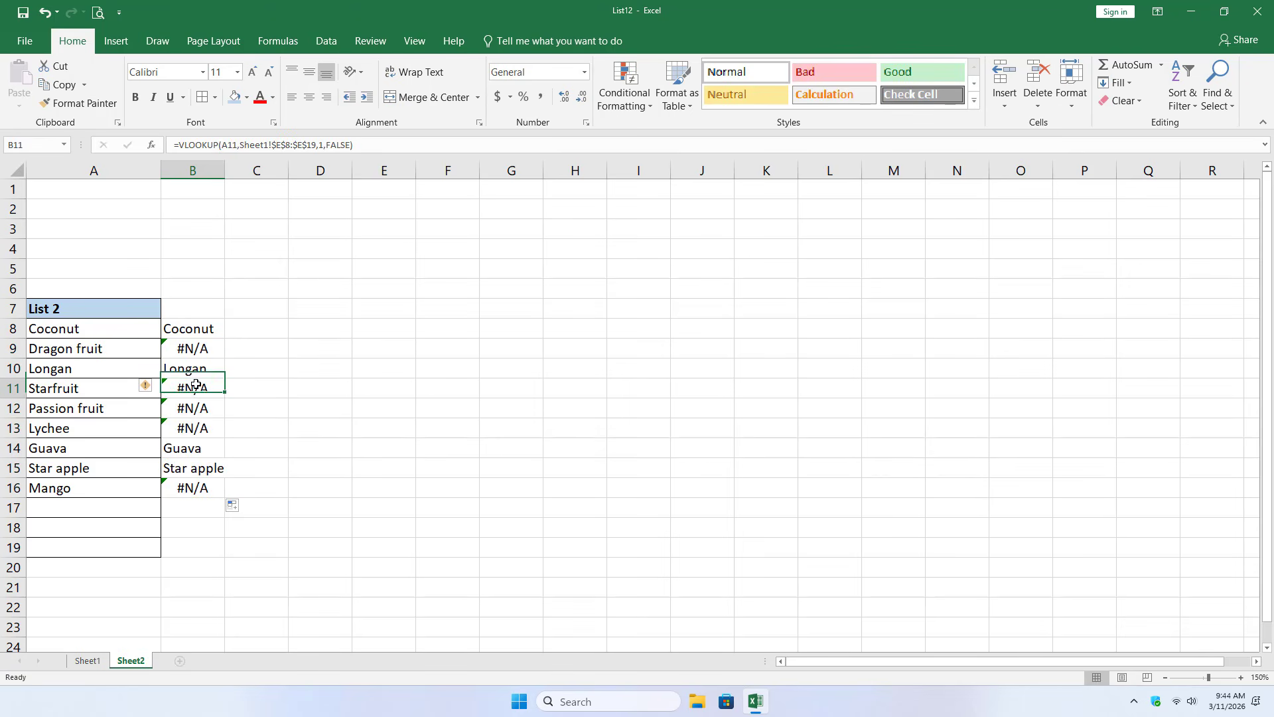
# - Convert the VLOOKUP formulas in B8:B16 to plain values by copying and pasting them in place
pyautogui.press('Down')
pyautogui.moveTo(205, 329); pyautogui.dragTo(205, 487)
pyautogui.rightClick(208, 329)
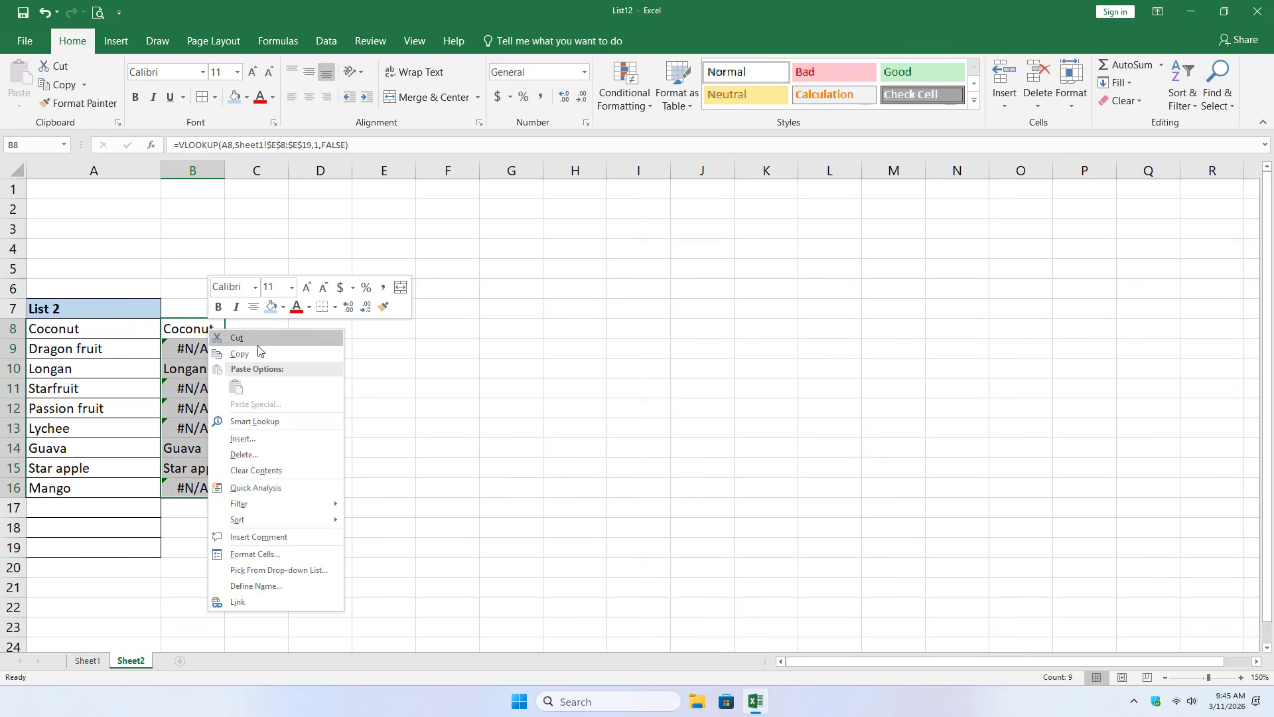
pyautogui.click(254, 352)
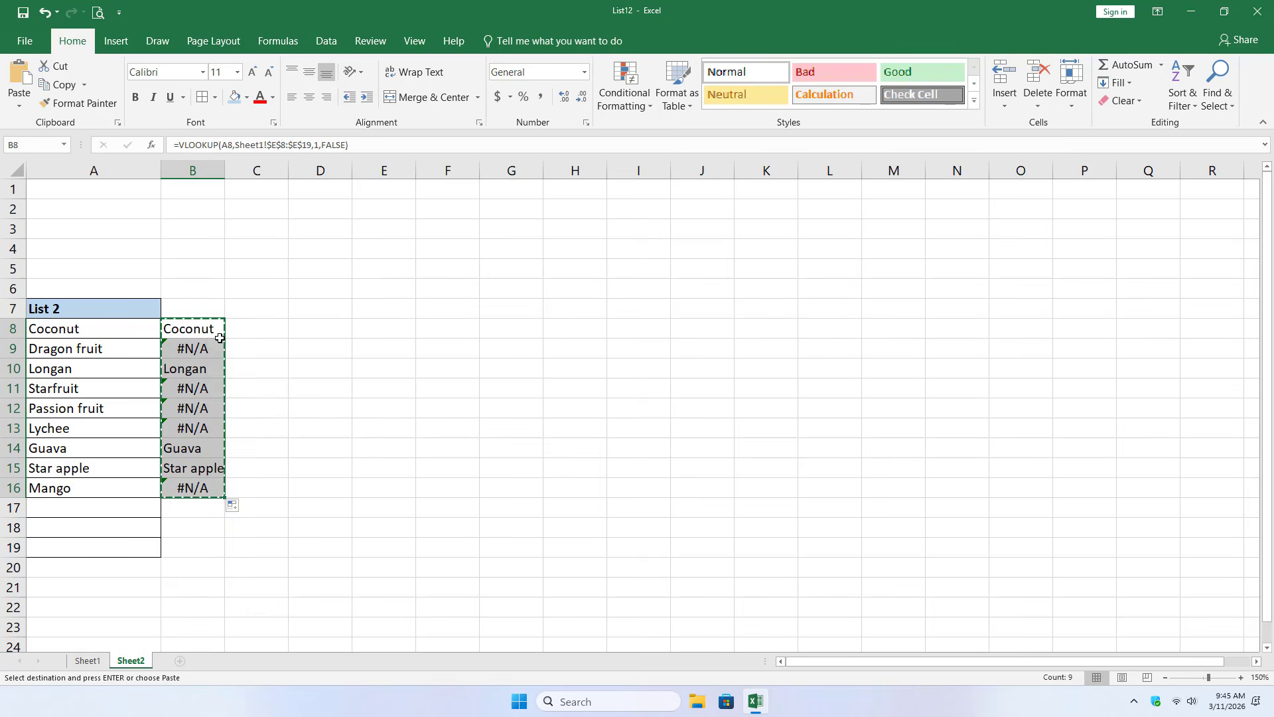
pyautogui.rightClick(201, 331)
pyautogui.click(249, 390)
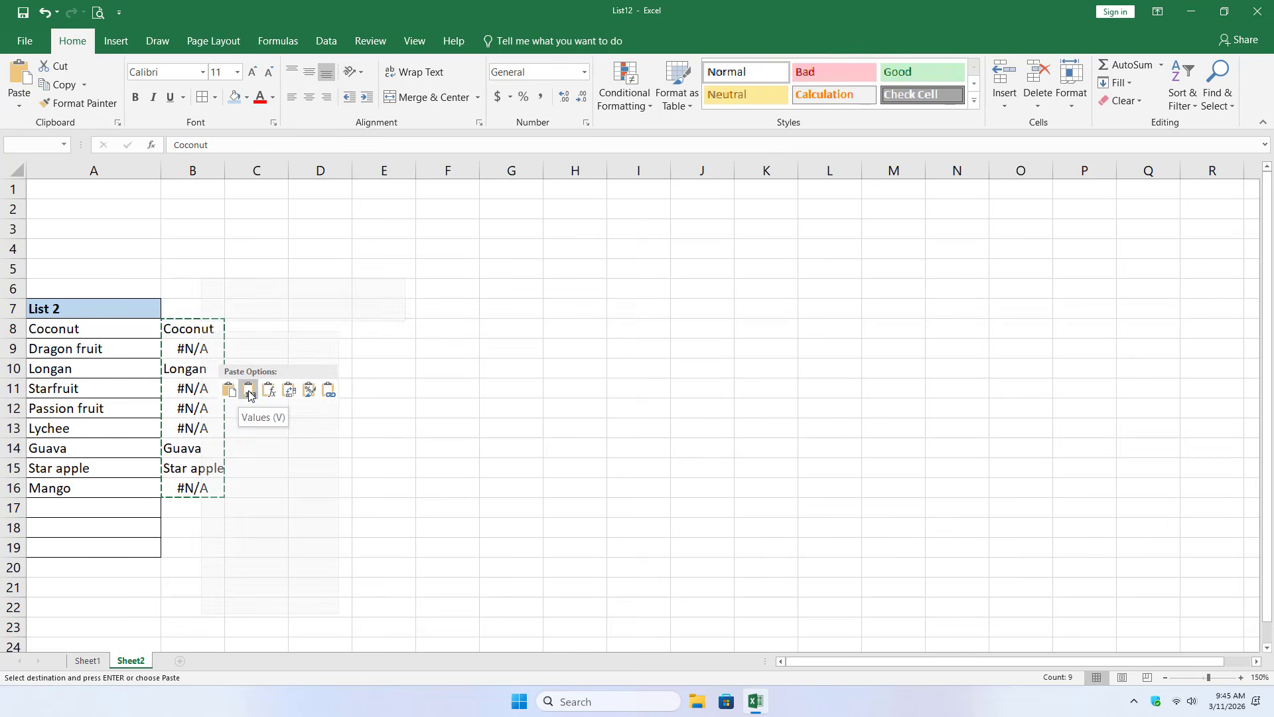
# - Replace every #N/A on Sheet2 with "Missing in List 1"
pyautogui.click(215, 353)
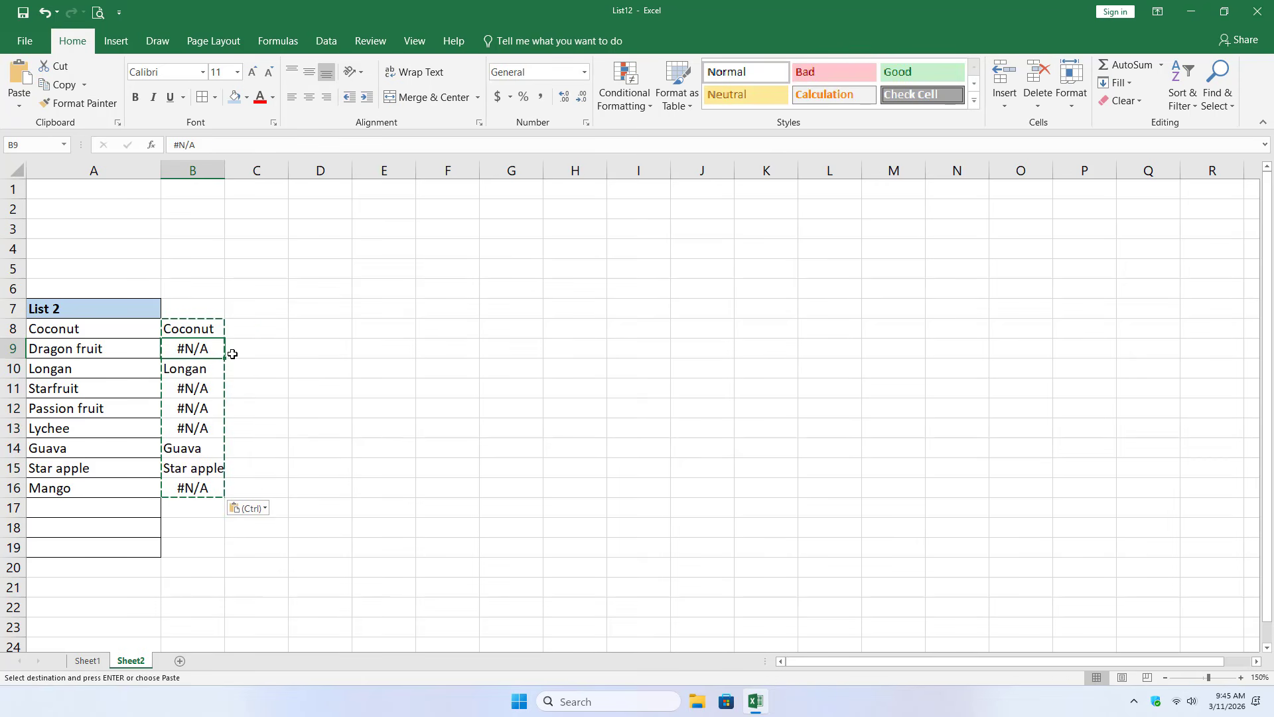
pyautogui.hotkey('ctrl', 'c')
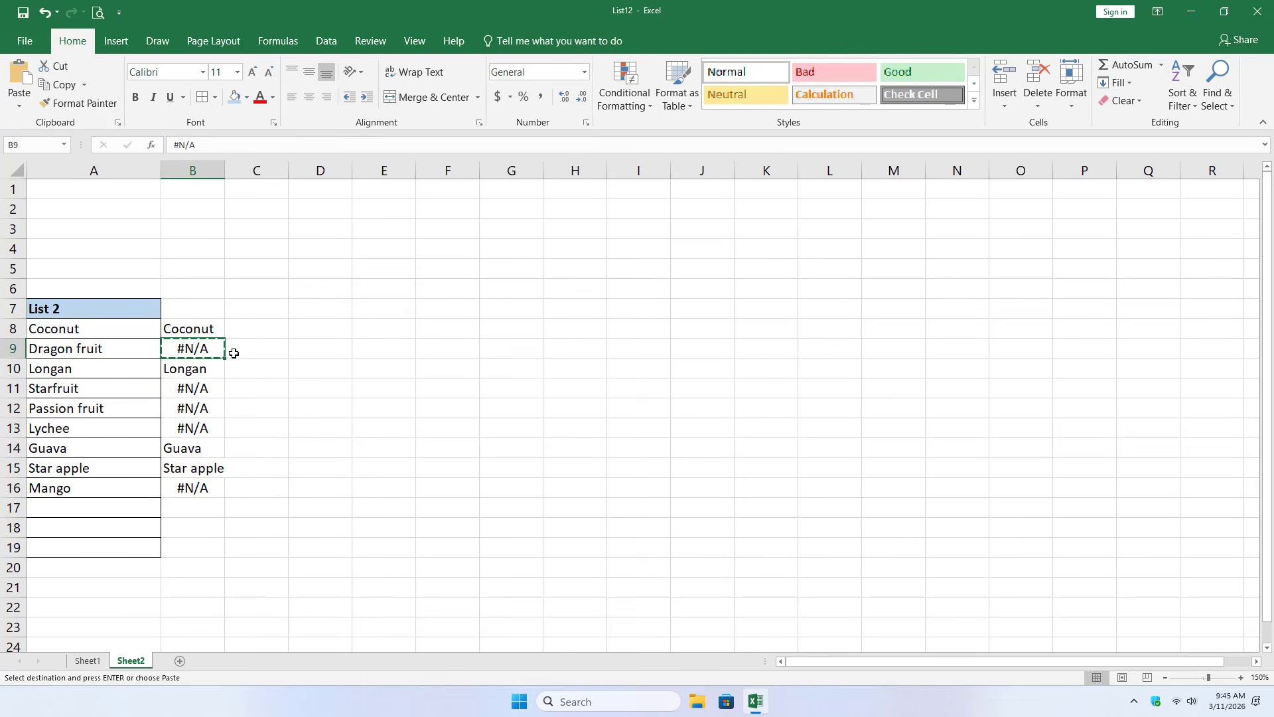
pyautogui.hotkey('ctrl', 'h')
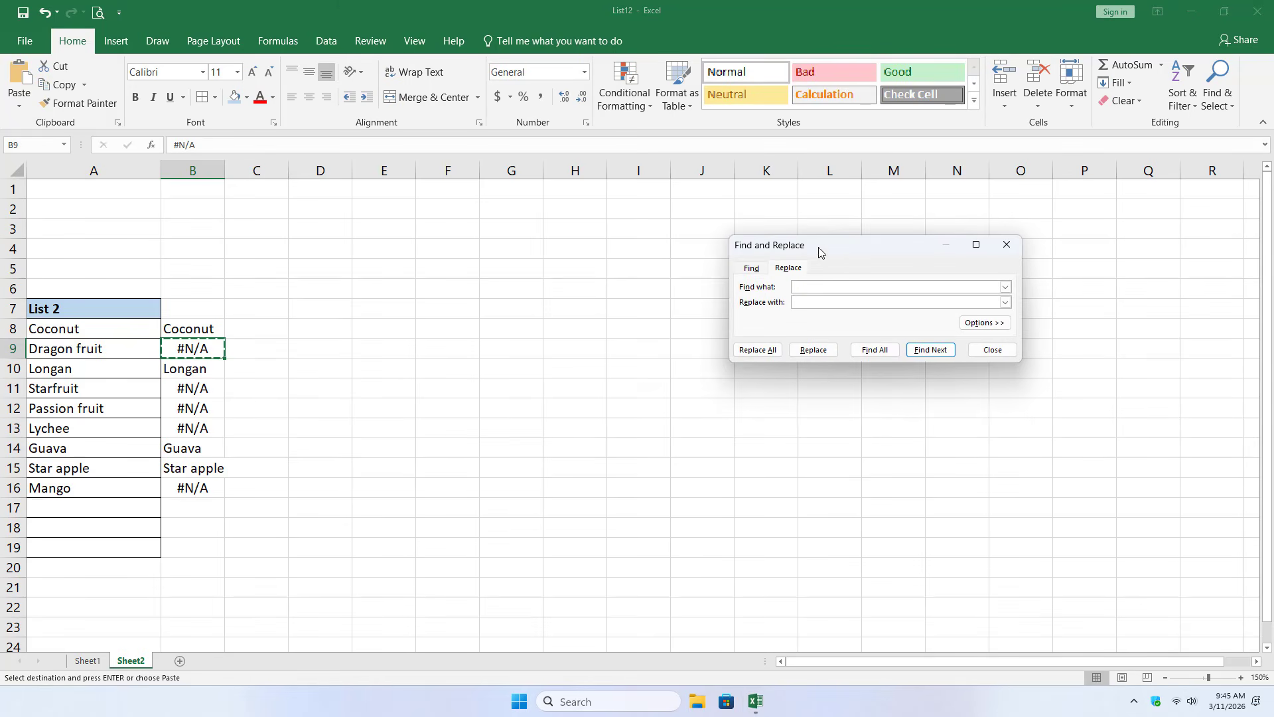
pyautogui.moveTo(825, 247); pyautogui.dragTo(450, 224)
pyautogui.click(461, 267)
pyautogui.hotkey('ctrl', 'v')
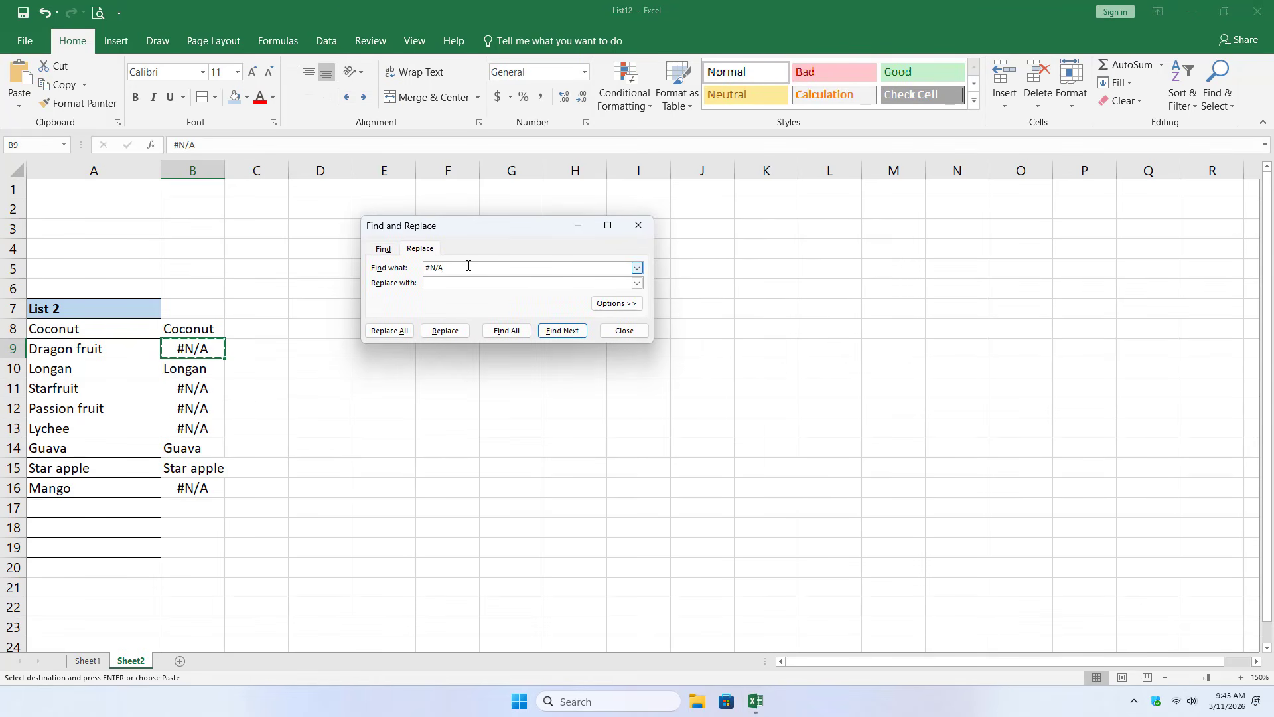
pyautogui.click(472, 284)
pyautogui.write('Missing in List 1')
pyautogui.click(389, 331)
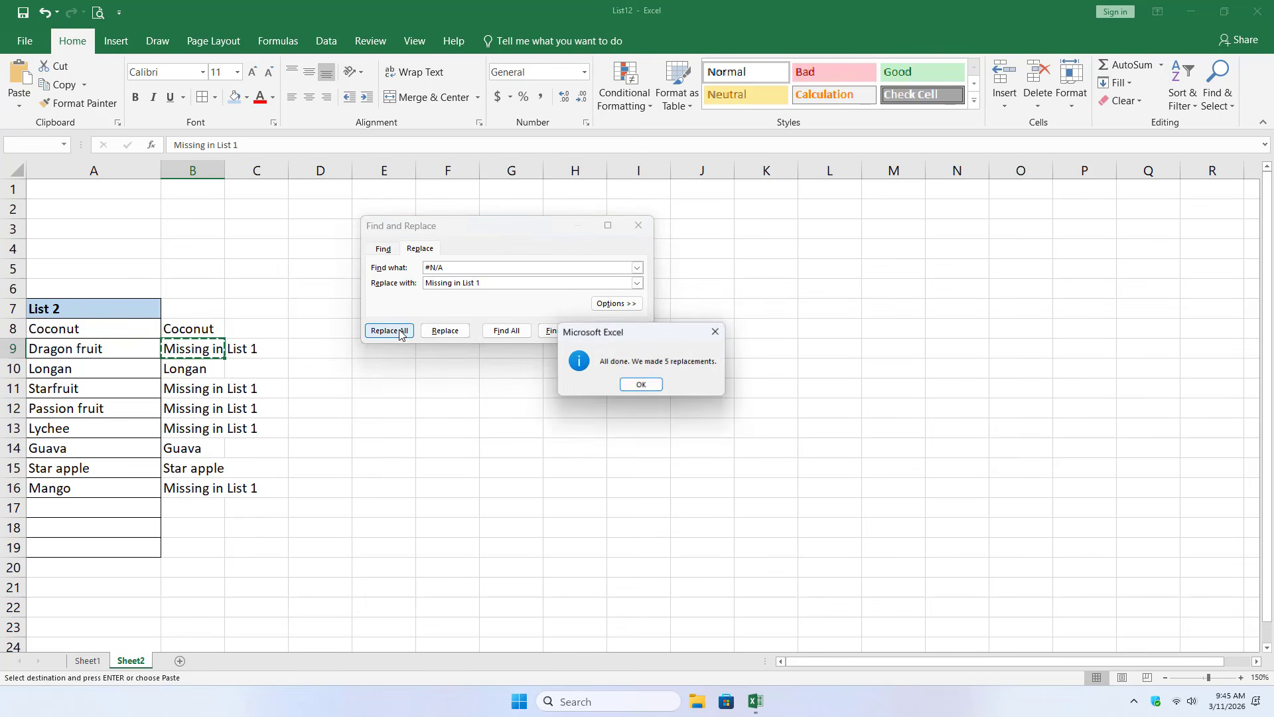
pyautogui.click(656, 391)
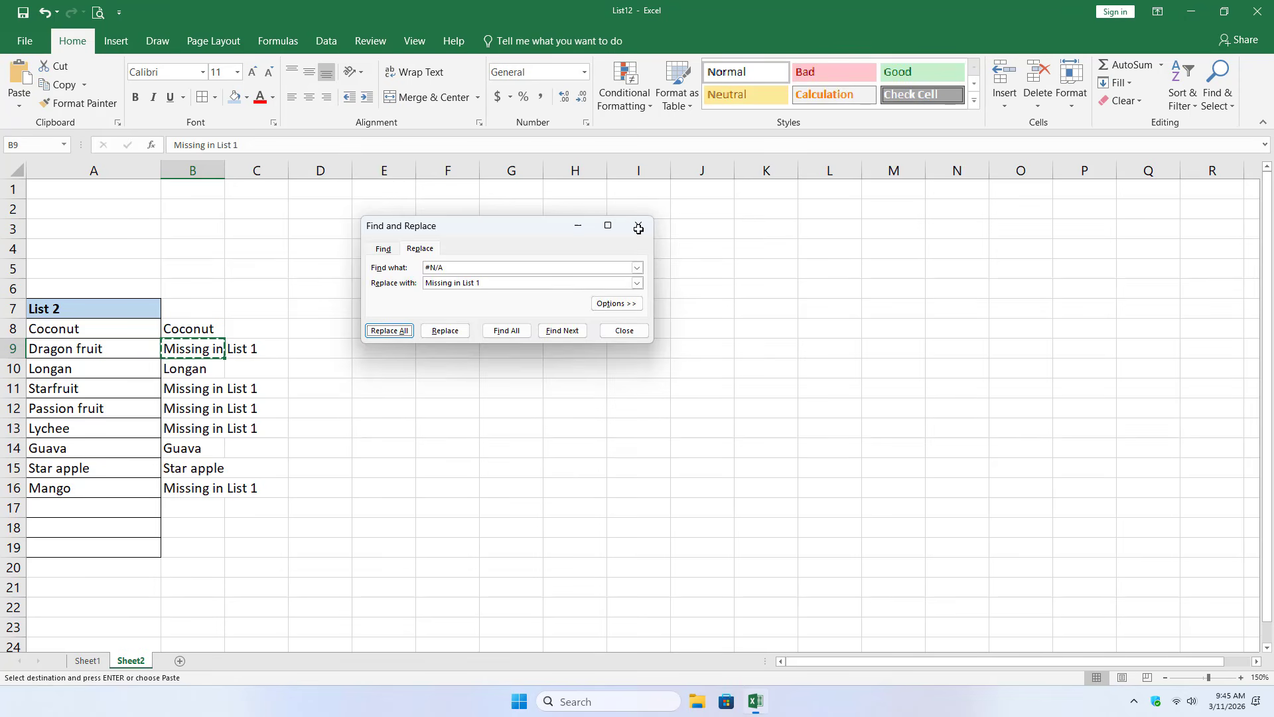
pyautogui.click(638, 226)
# - Widen column B to fit the text and review the entries marked as missing in List 1
pyautogui.moveTo(224, 171); pyautogui.dragTo(324, 174)
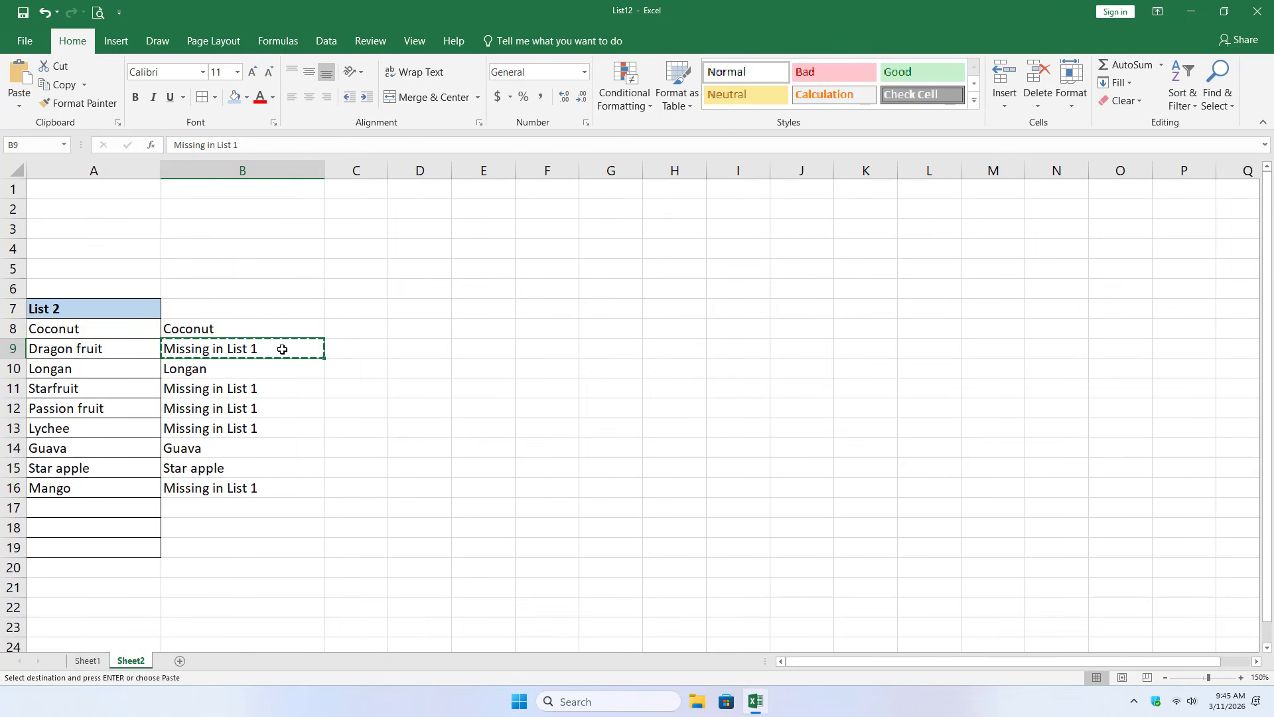
pyautogui.click(279, 393)
pyautogui.press('Escape')
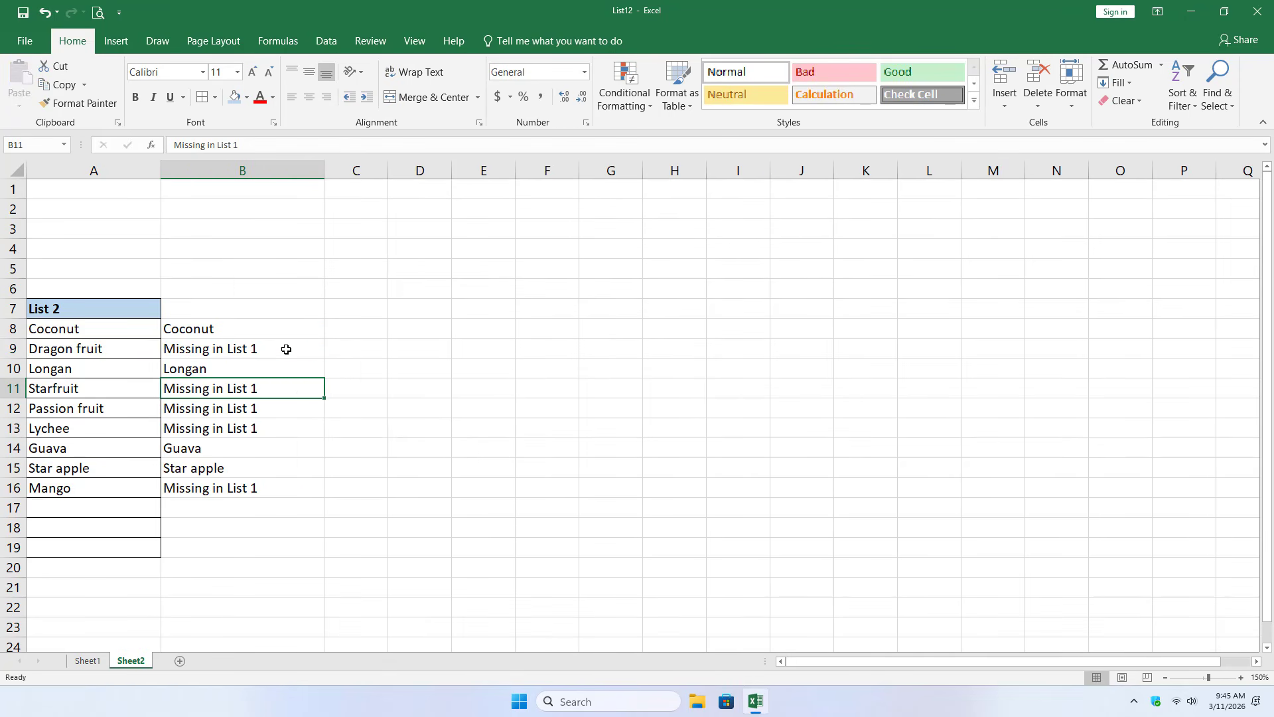
pyautogui.press('Up')
pyautogui.press('Up')
pyautogui.press('Down')
pyautogui.press('Down')
pyautogui.moveTo(277, 386); pyautogui.dragTo(282, 428)
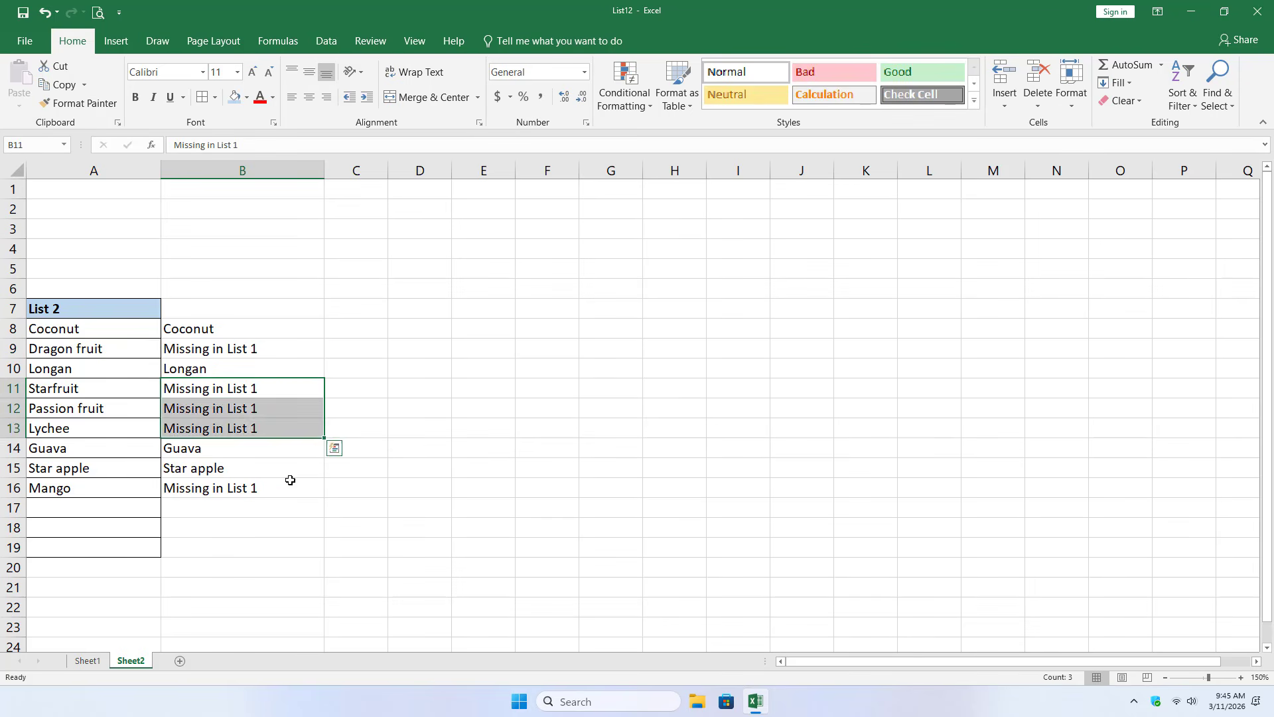
pyautogui.click(287, 484)
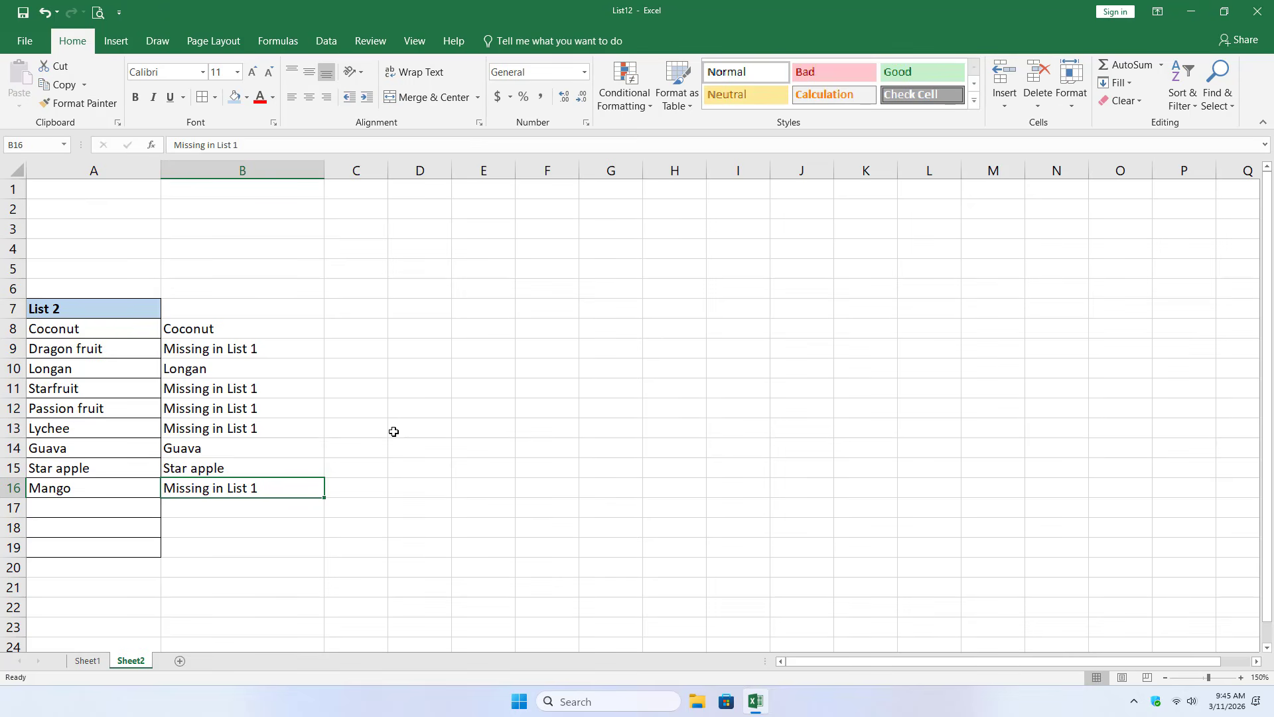
# - Delete column B from Sheet2 and start an IF formula with a nested COUNTIF in cell B8
pyautogui.rightClick(279, 174)
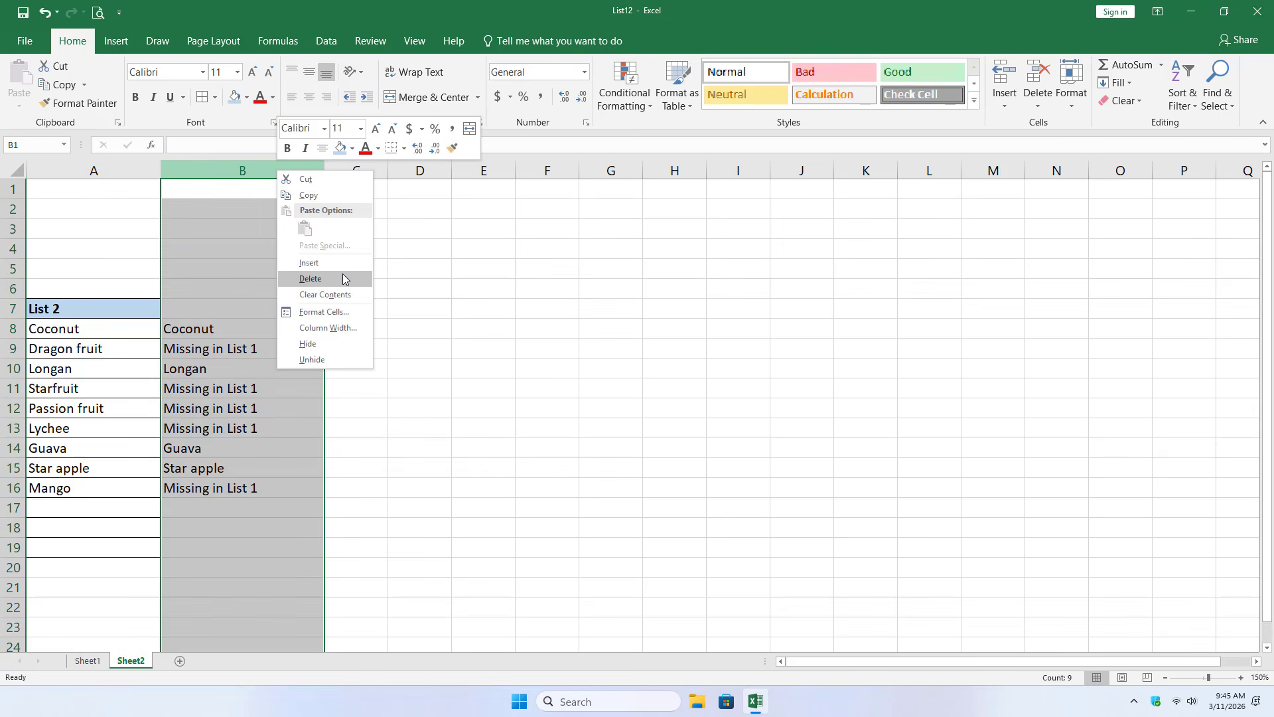
pyautogui.click(342, 274)
pyautogui.click(207, 330)
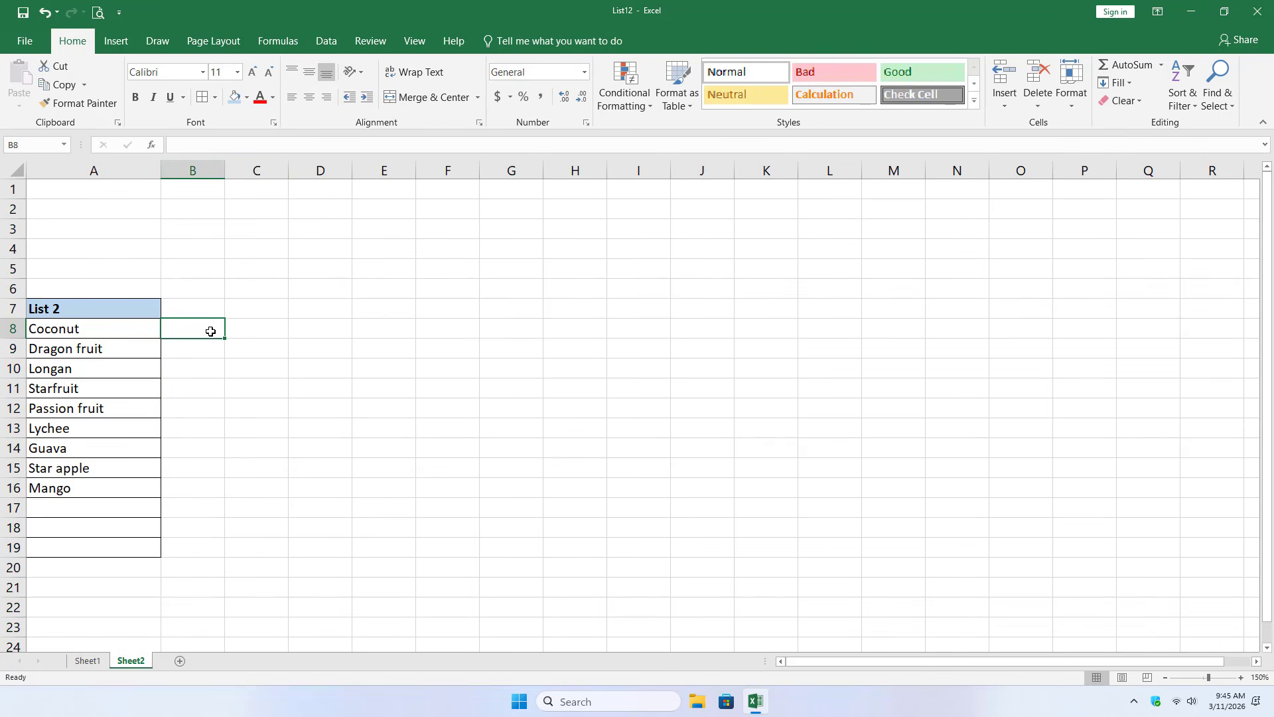
pyautogui.write('=if')
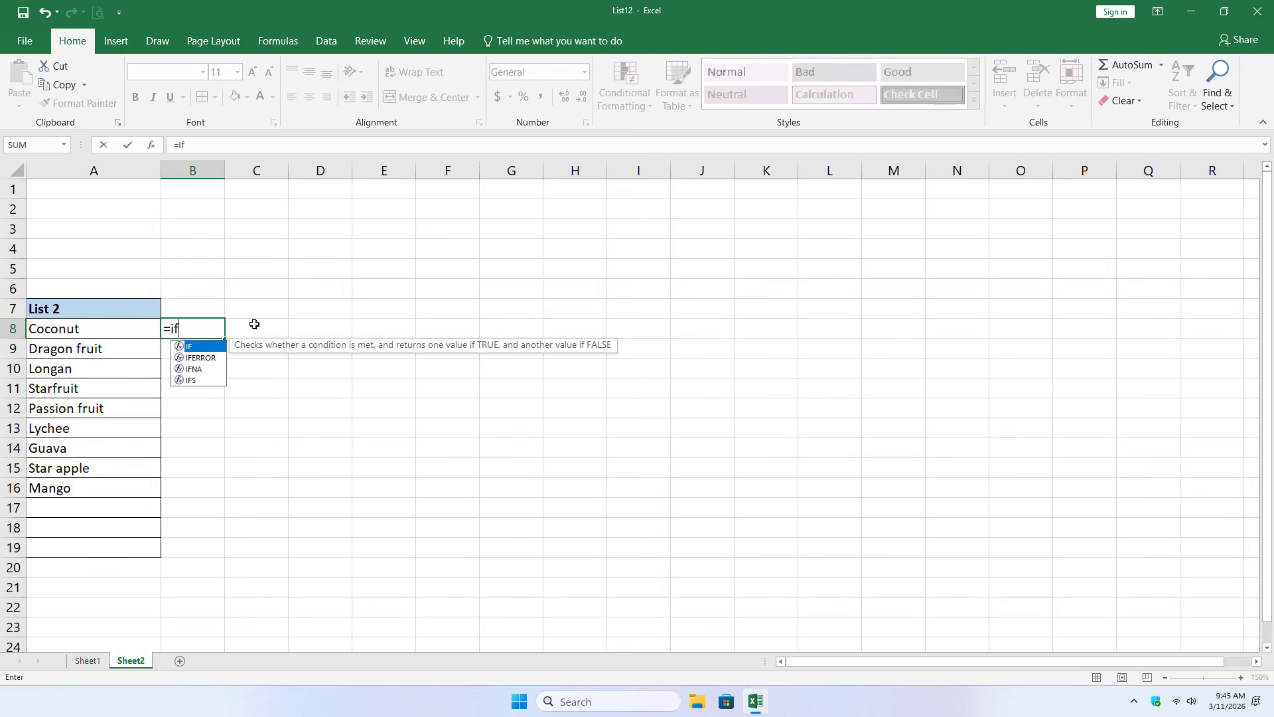
pyautogui.press('Tab')
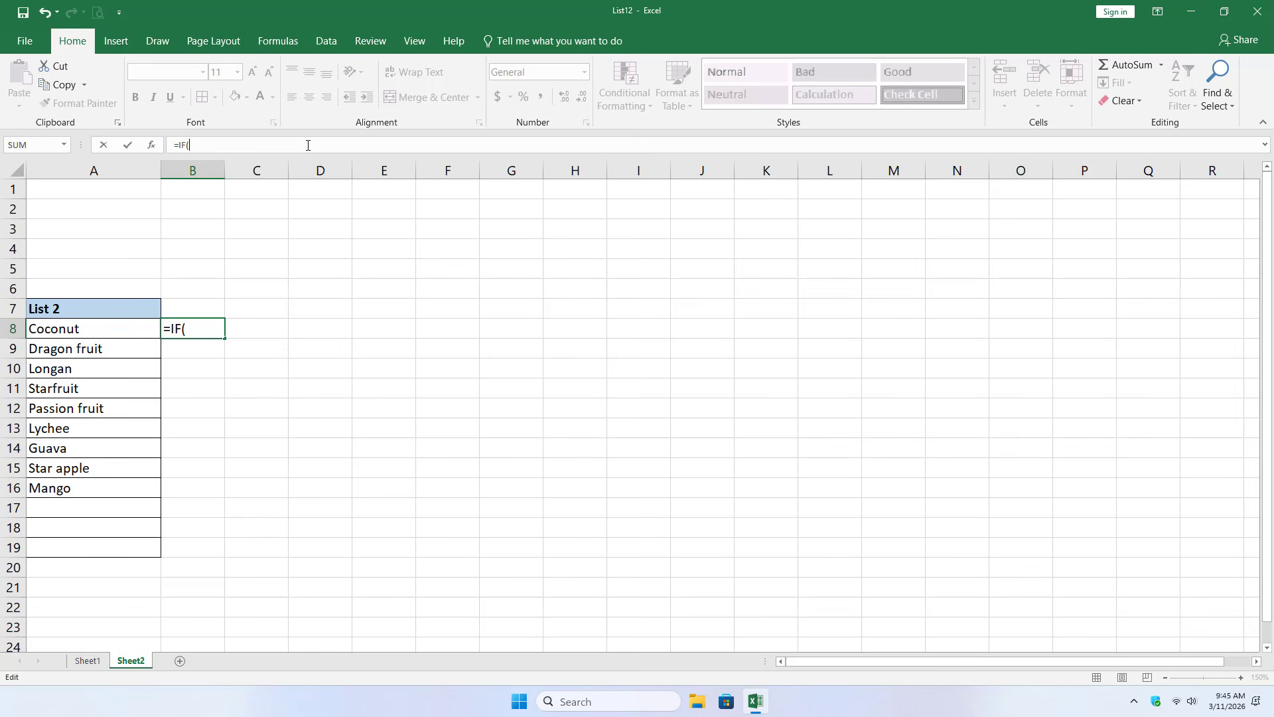
pyautogui.write('cou')
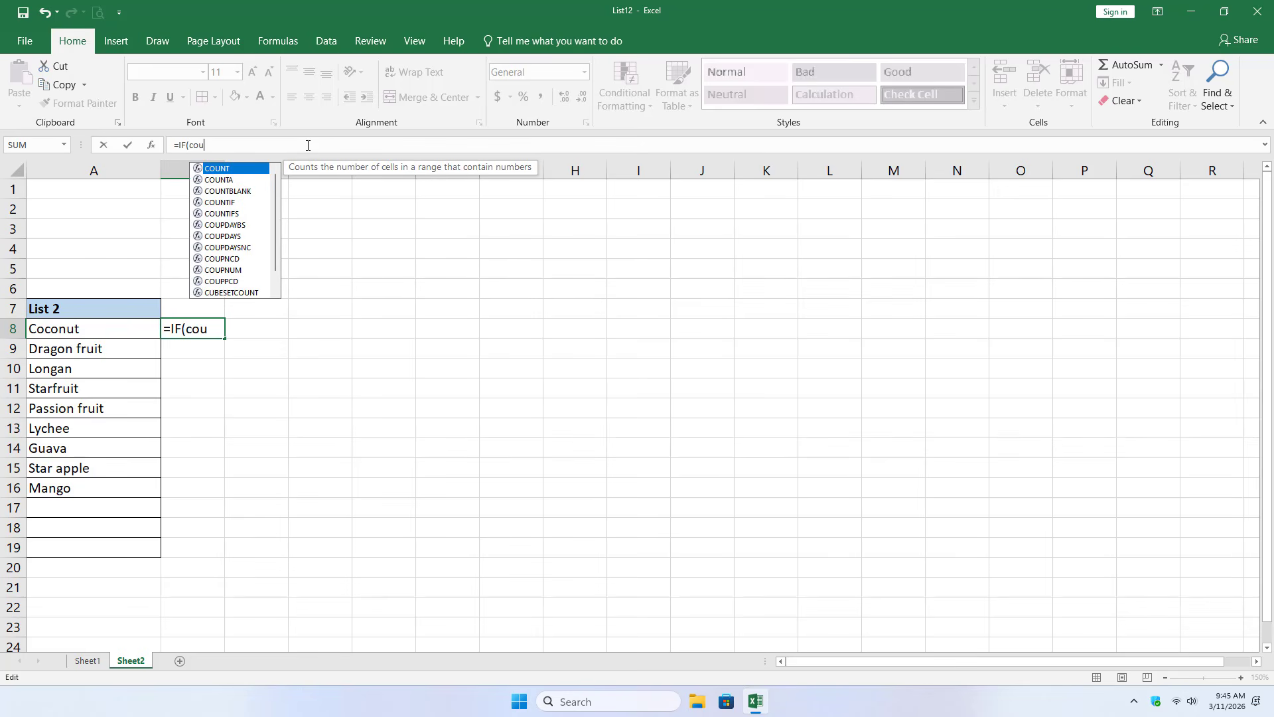
pyautogui.press('Down')
pyautogui.press('Down')
pyautogui.press('Down')
pyautogui.press('Tab')
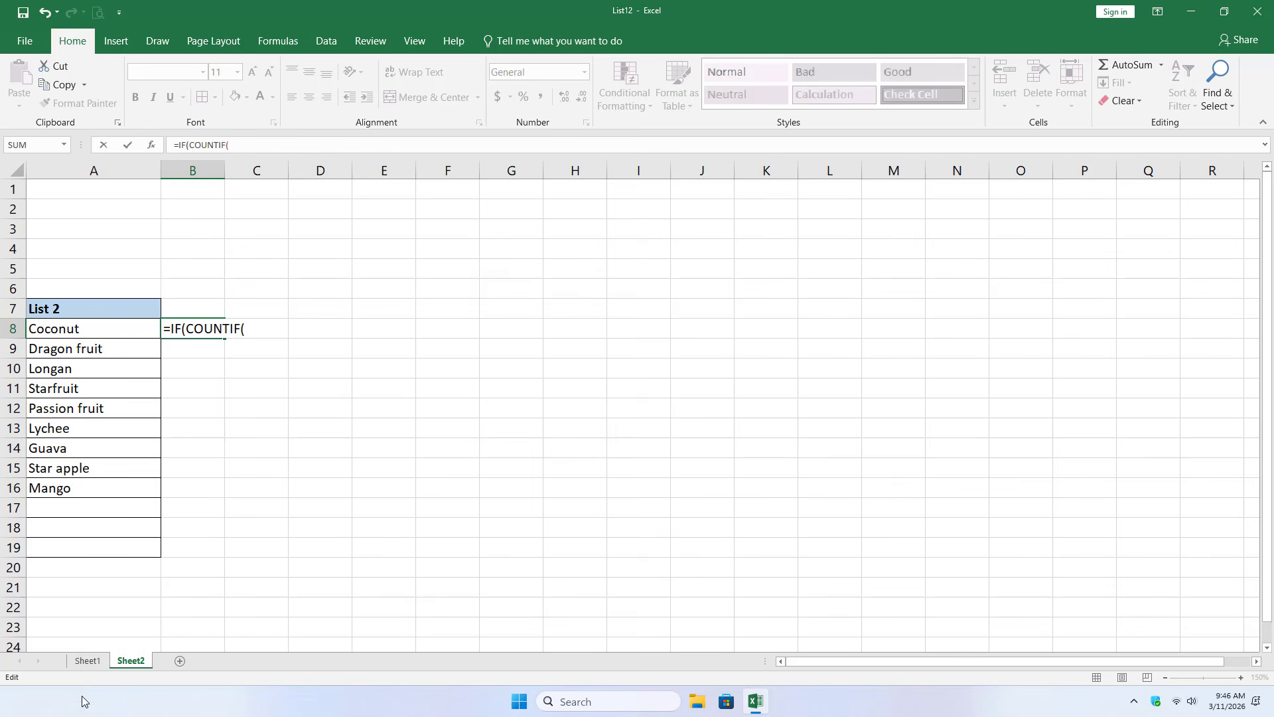
# - Set the COUNTIF range to Sheet1!$E$8:$E$19 as an absolute reference, with A8 on Sheet2 as the criterion
pyautogui.click(87, 663)
pyautogui.moveTo(325, 311); pyautogui.dragTo(337, 526)
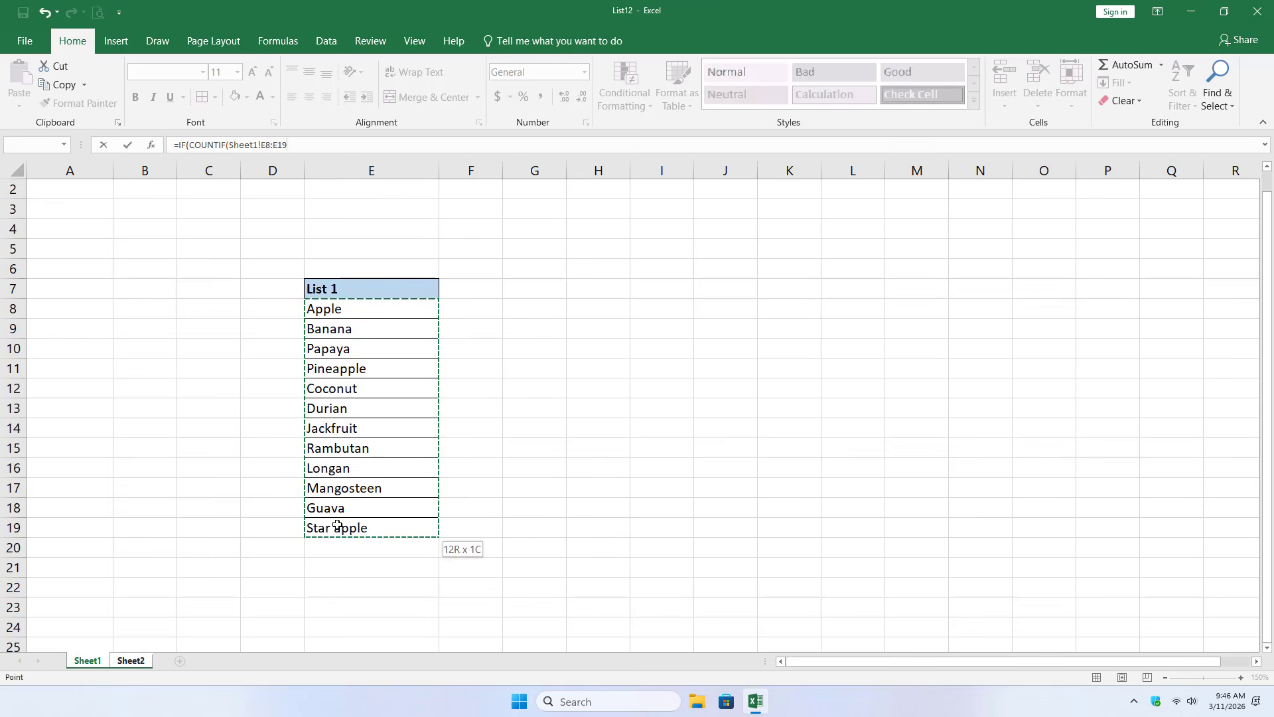
pyautogui.click(270, 144)
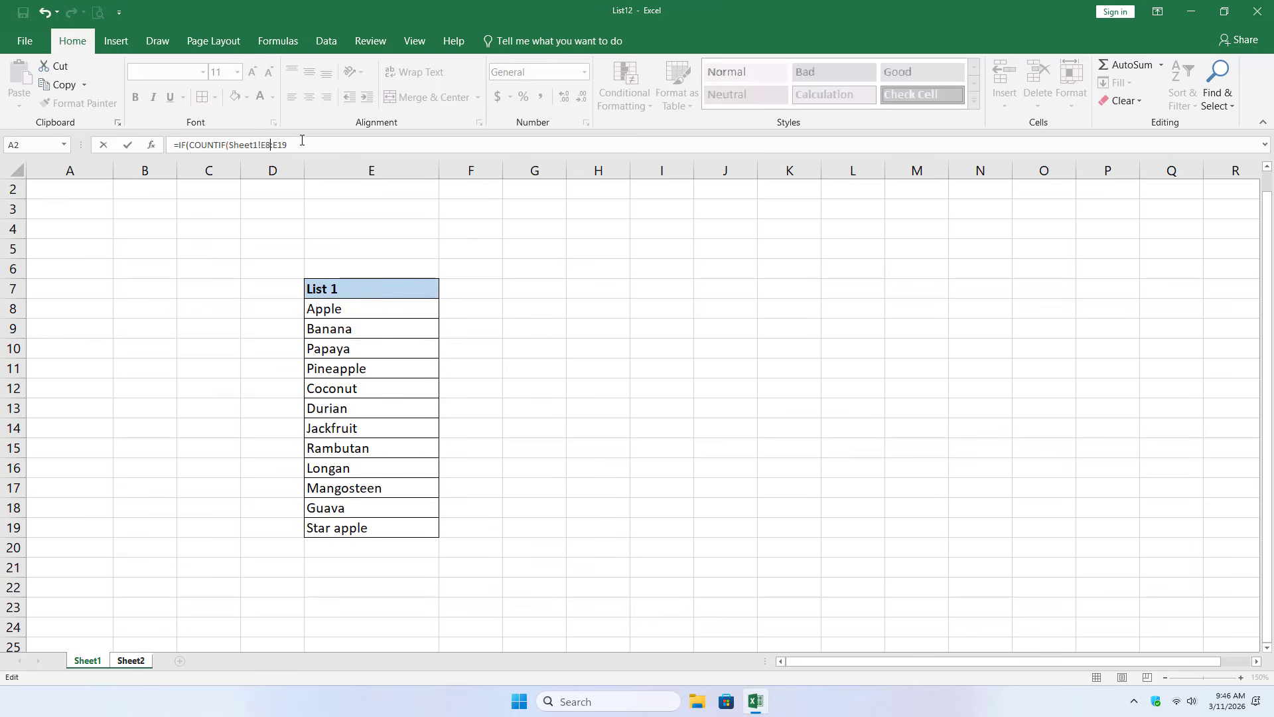
pyautogui.press('F4')
pyautogui.click(301, 142)
pyautogui.press('F4')
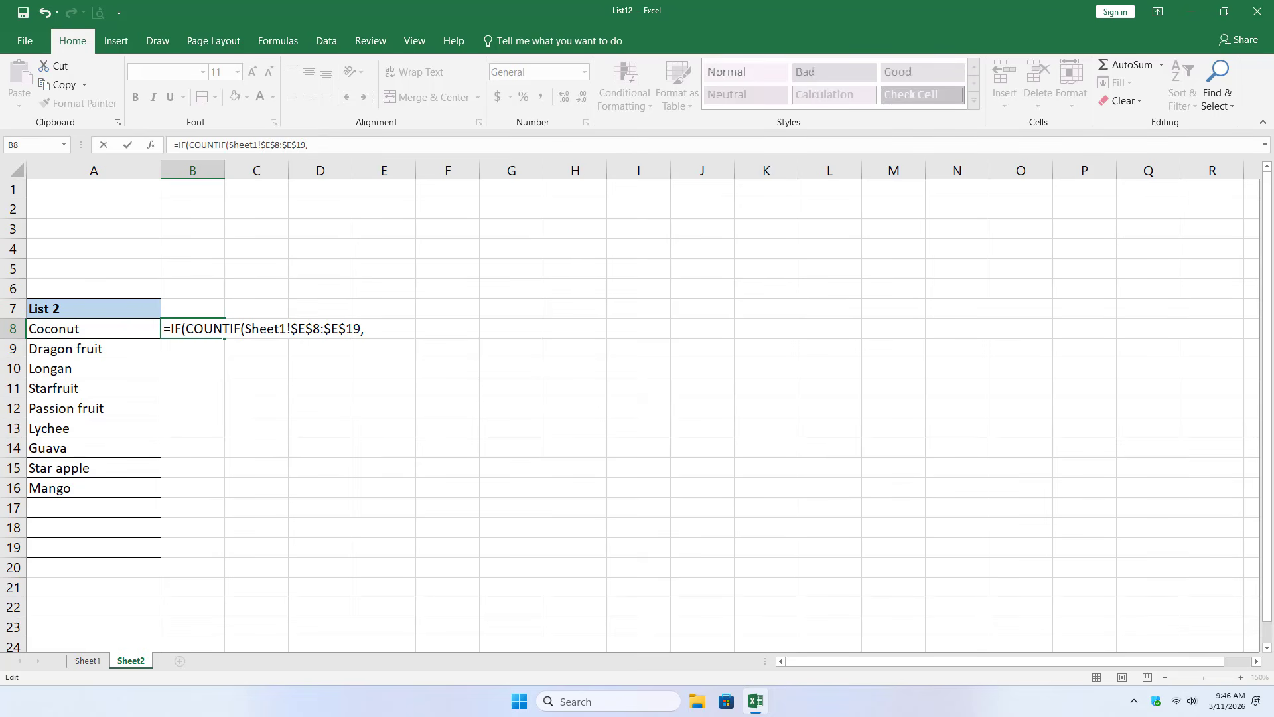
pyautogui.click(119, 329)
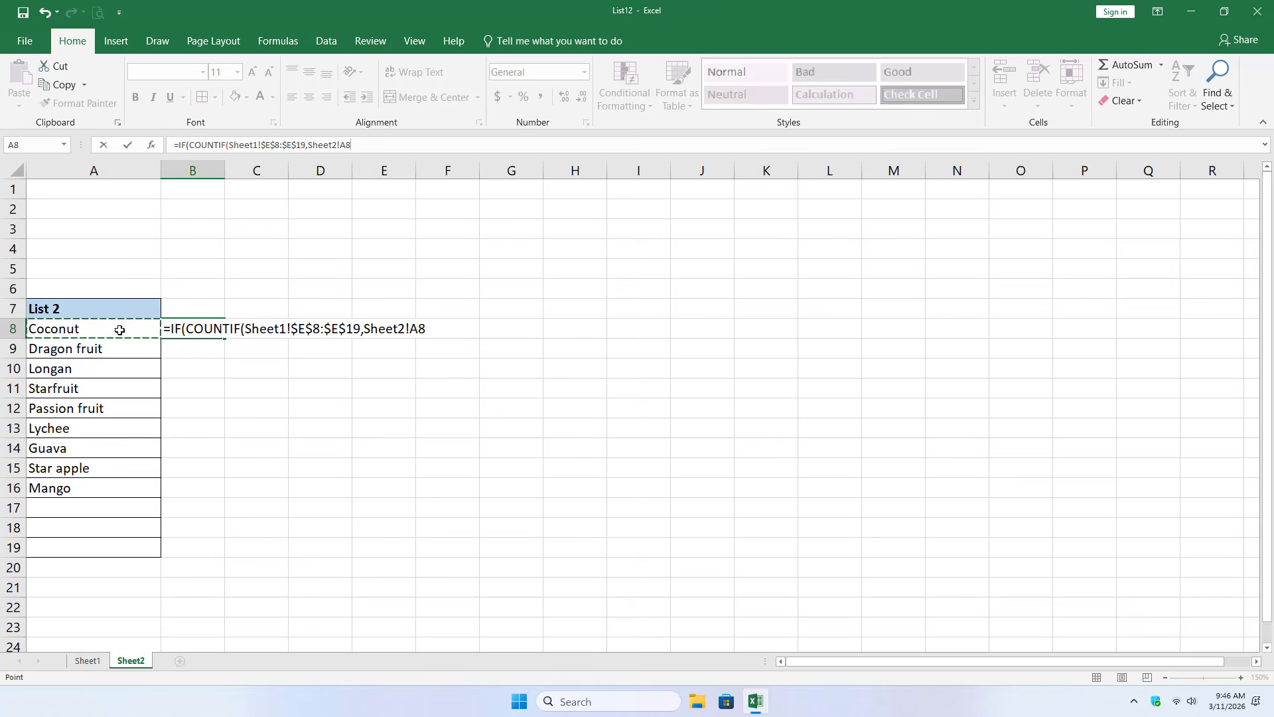
pyautogui.write(')=0,"')
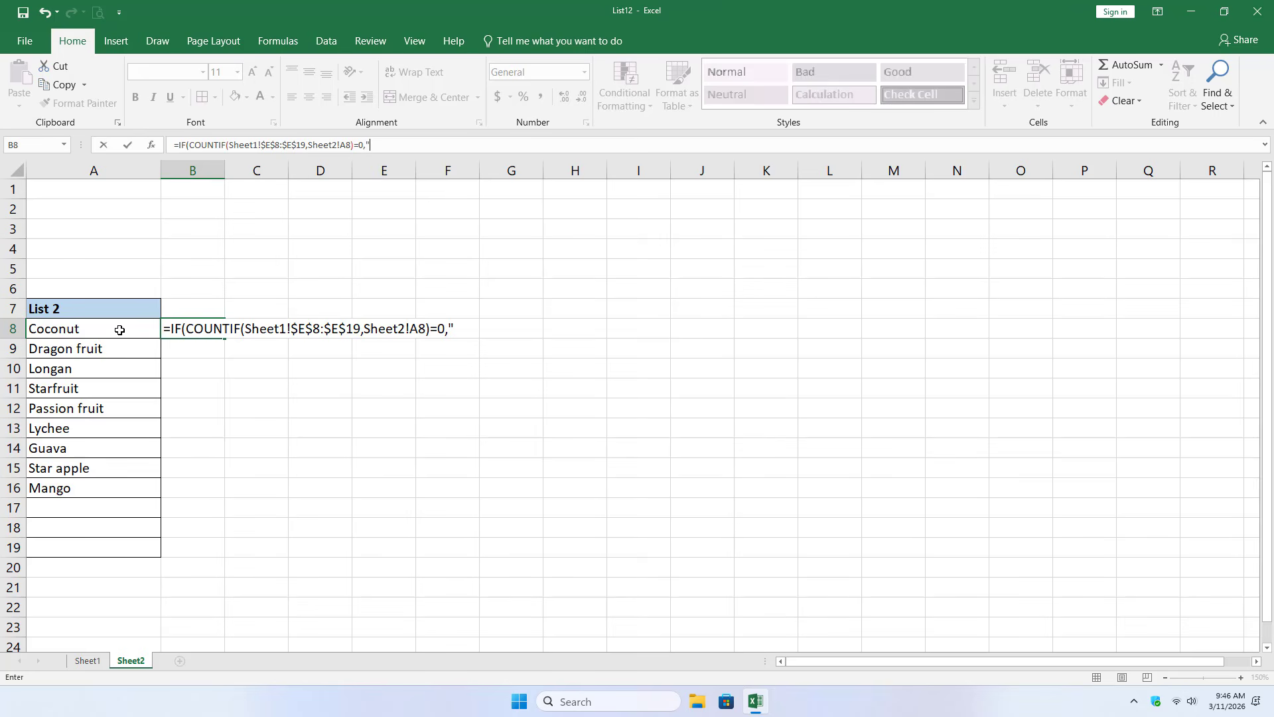
# - Complete the formula to test for =0, returning "Missing in List 1" if true and "Matched" otherwise, and enter it
pyautogui.write('Miss ')
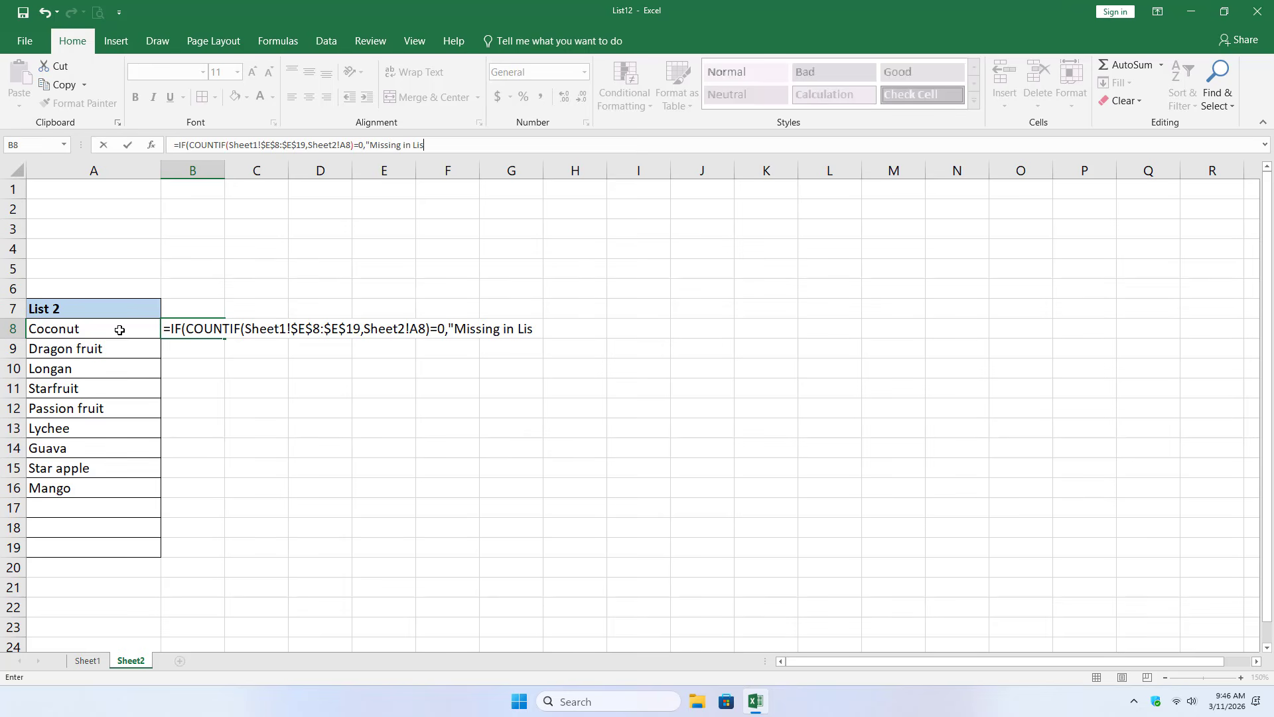
pyautogui.write('ing in List 1","Matched')
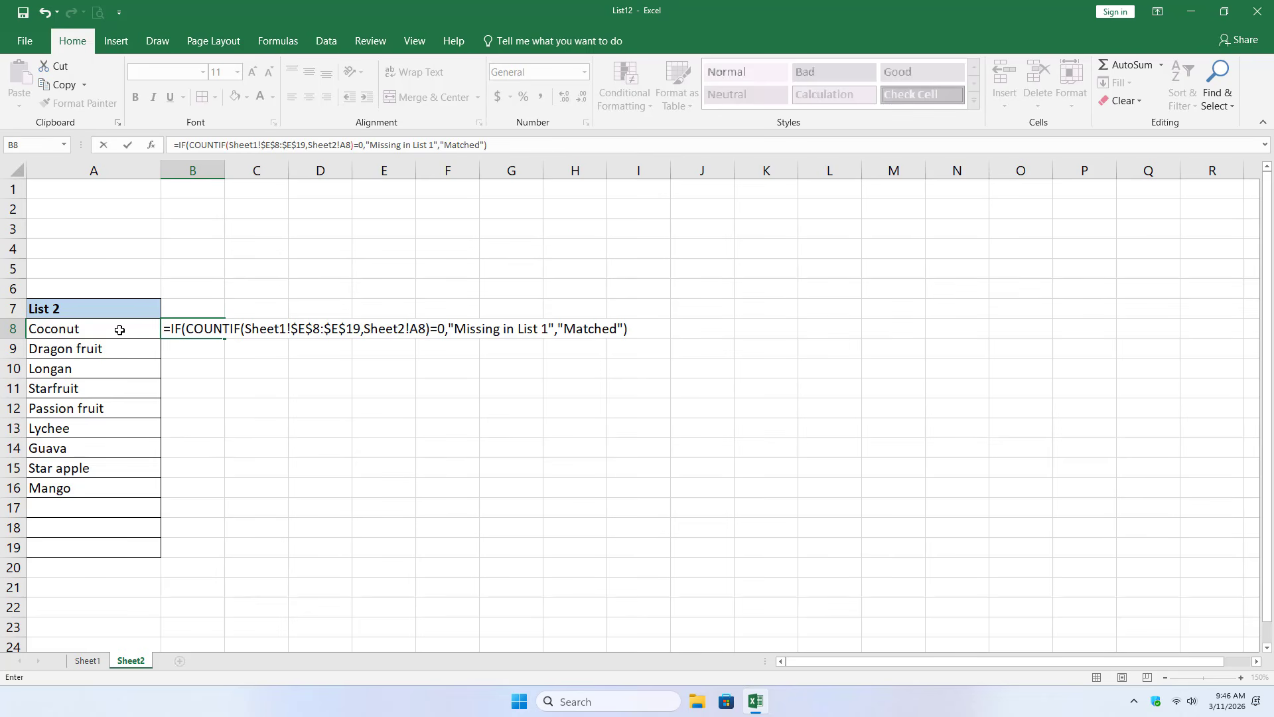
pyautogui.write('")')
pyautogui.press('Return')
# - Fill the IF formula from B8 down to B16 and widen column B to review the results
pyautogui.click(208, 329)
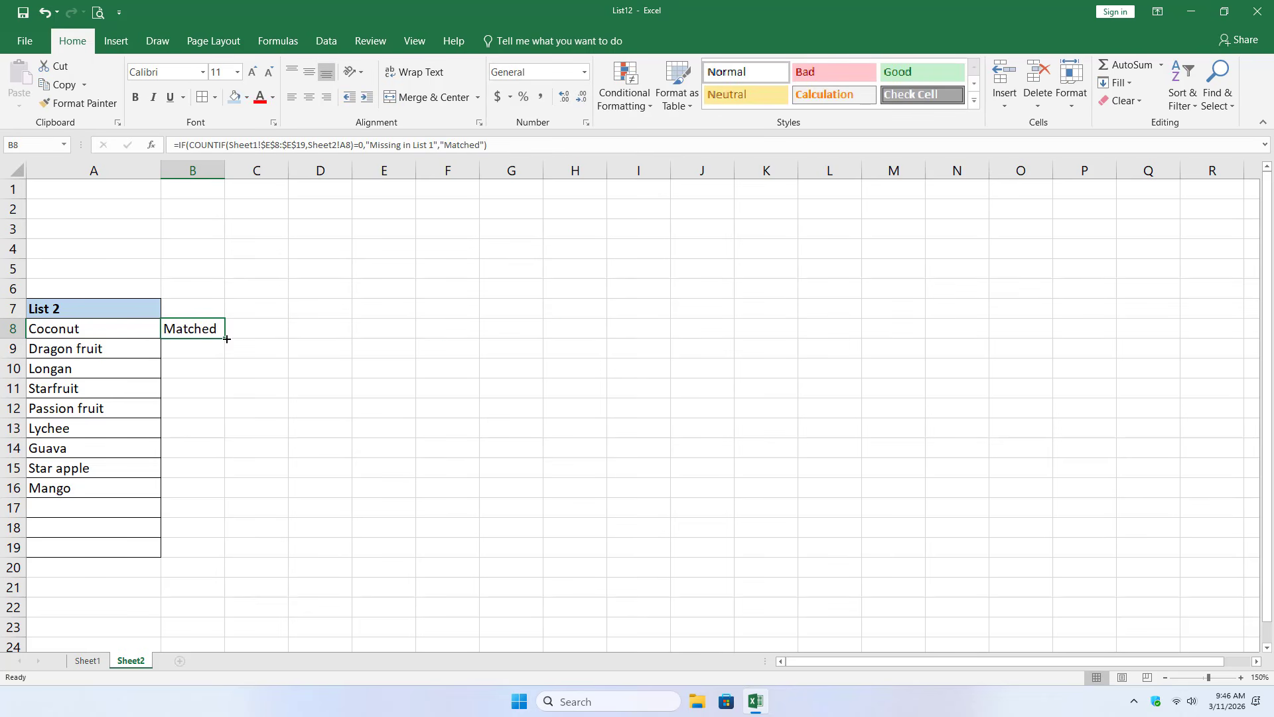
pyautogui.moveTo(226, 339); pyautogui.dragTo(224, 497)
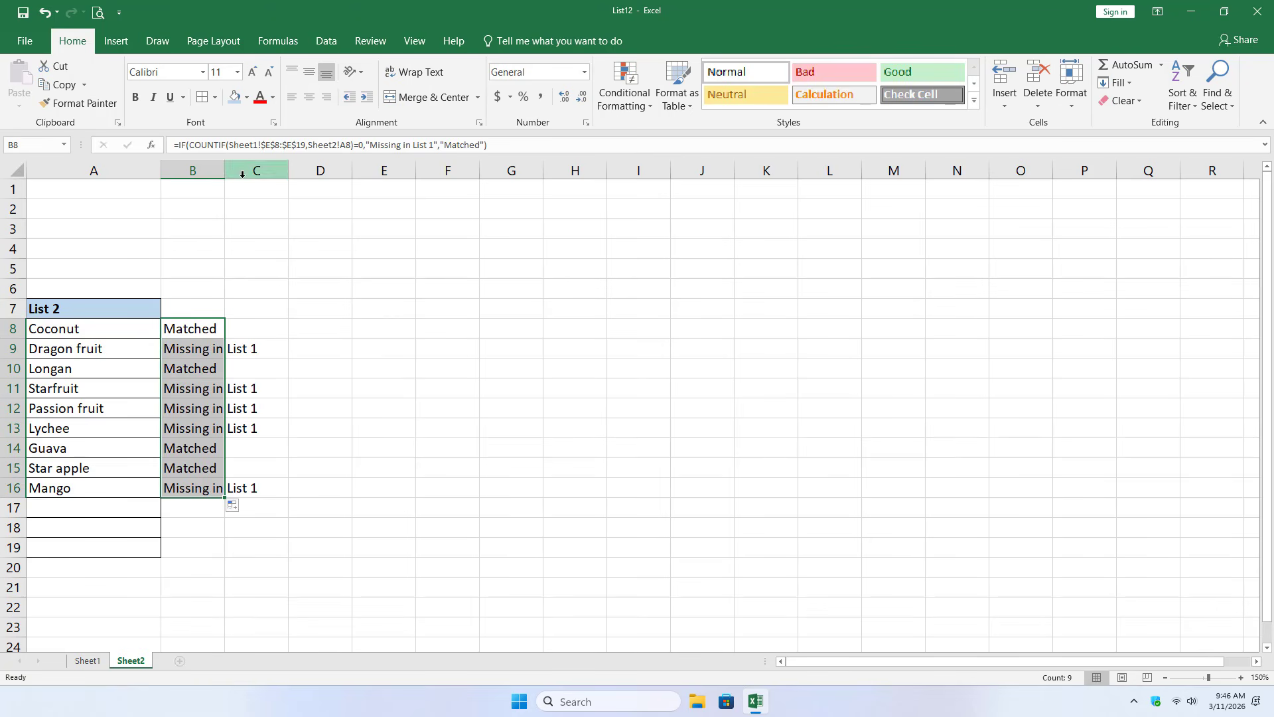
pyautogui.moveTo(224, 171); pyautogui.dragTo(315, 180)
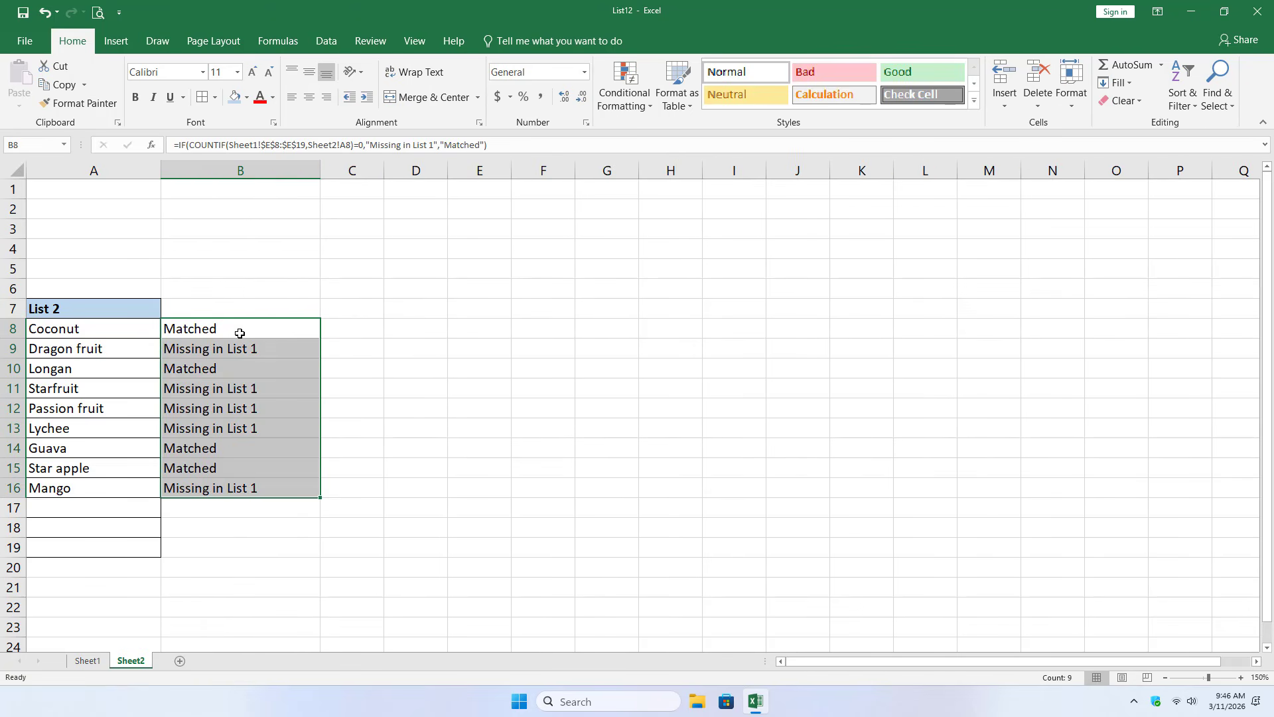
pyautogui.click(252, 369)
pyautogui.moveTo(249, 447); pyautogui.dragTo(251, 465)
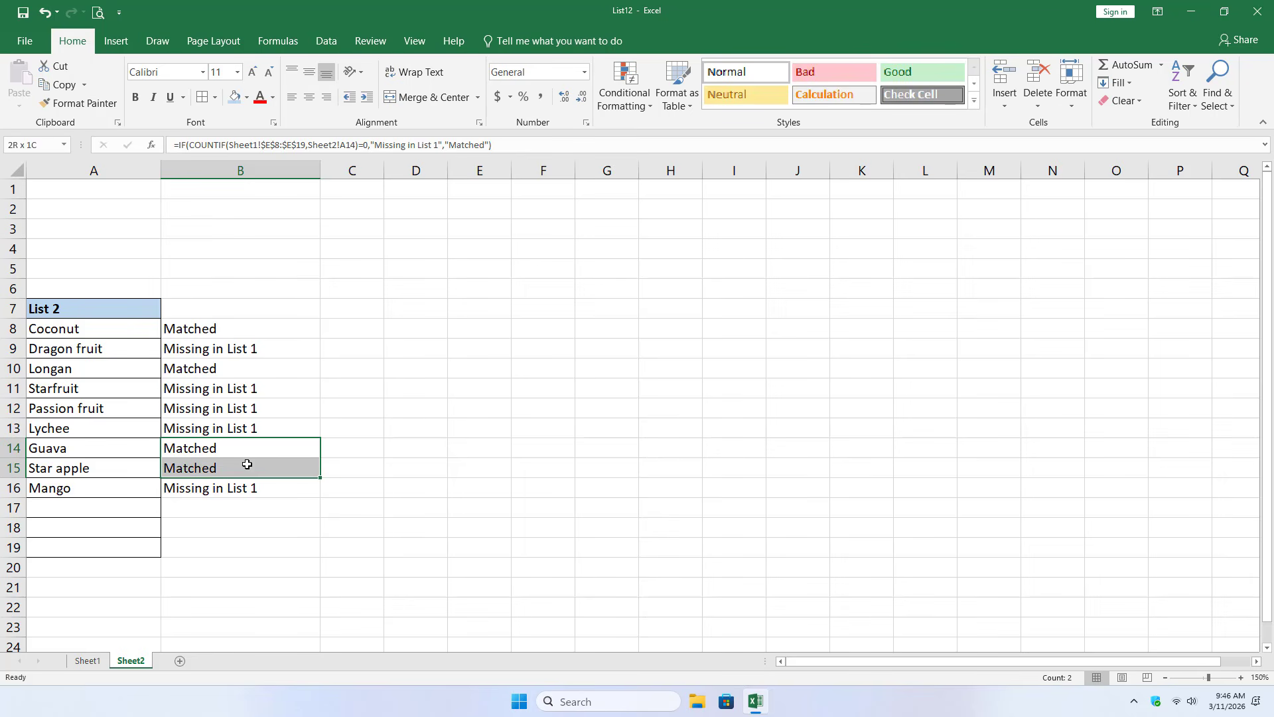
pyautogui.click(434, 408)
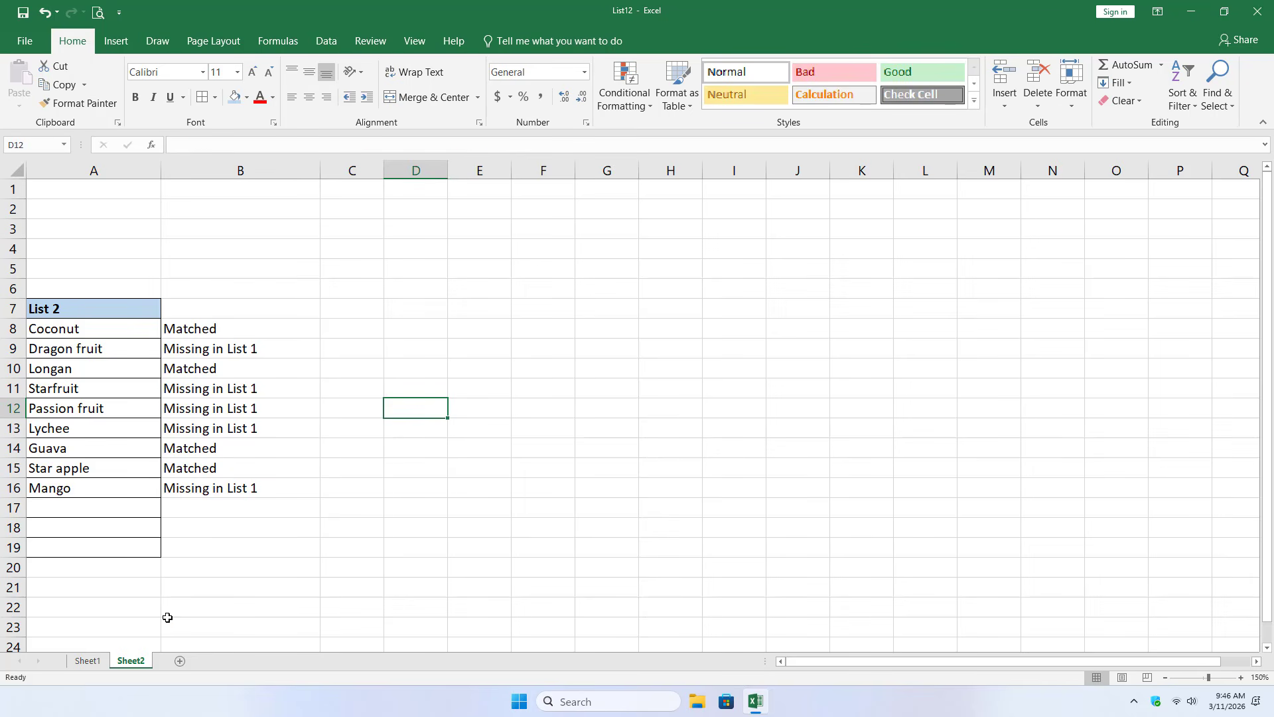
# - Start a VLOOKUP formula in cell F8 of Sheet1 with E8 as the lookup value
pyautogui.click(87, 661)
pyautogui.click(472, 307)
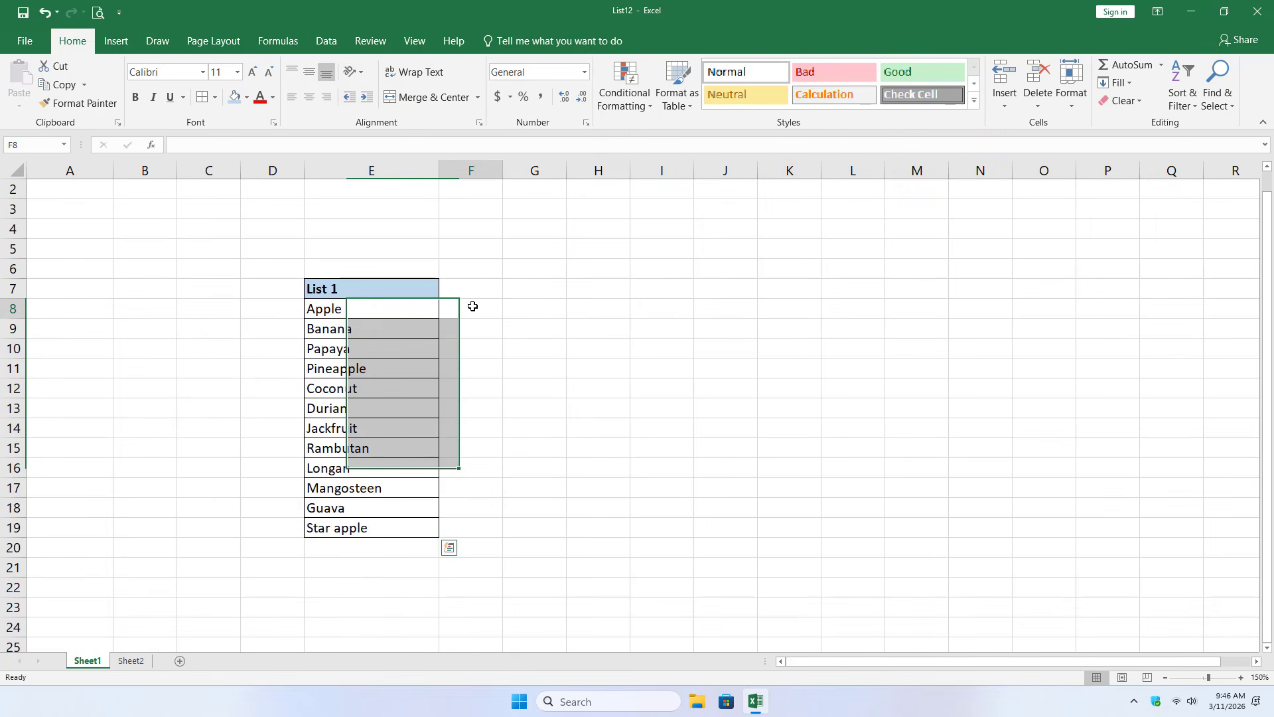
pyautogui.hotkey('ctrl', 'z')
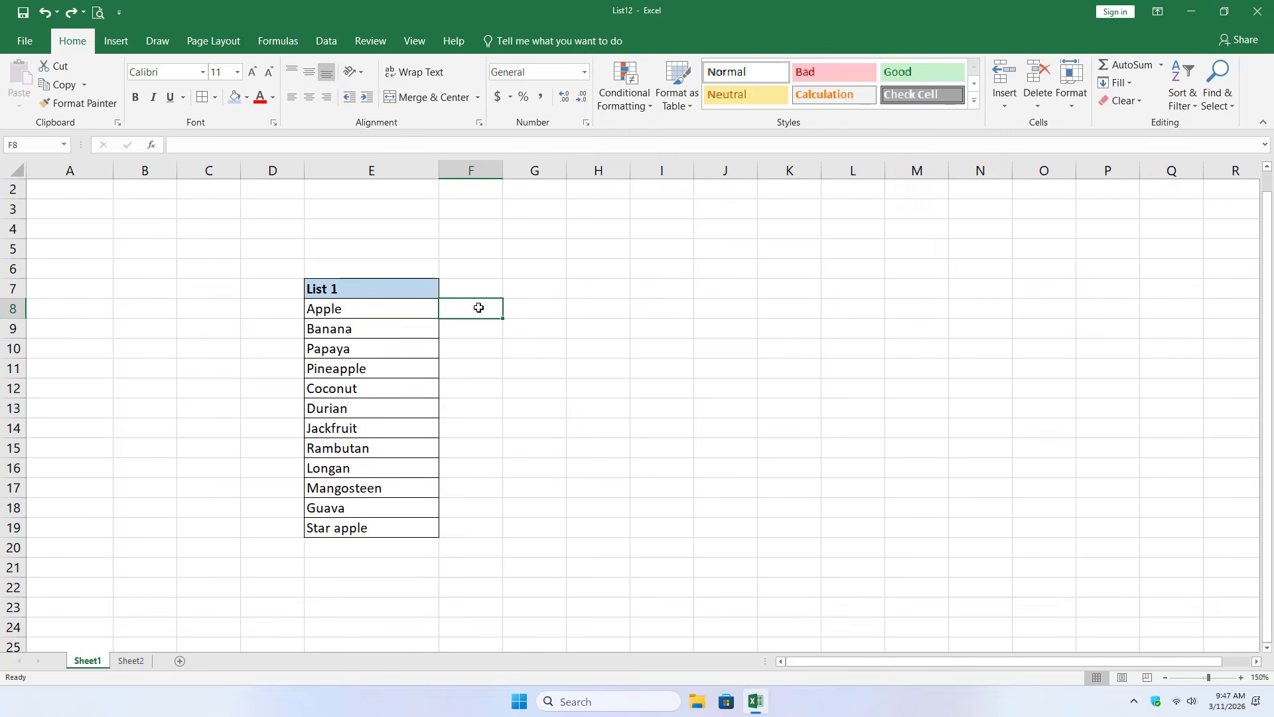
pyautogui.write('=')
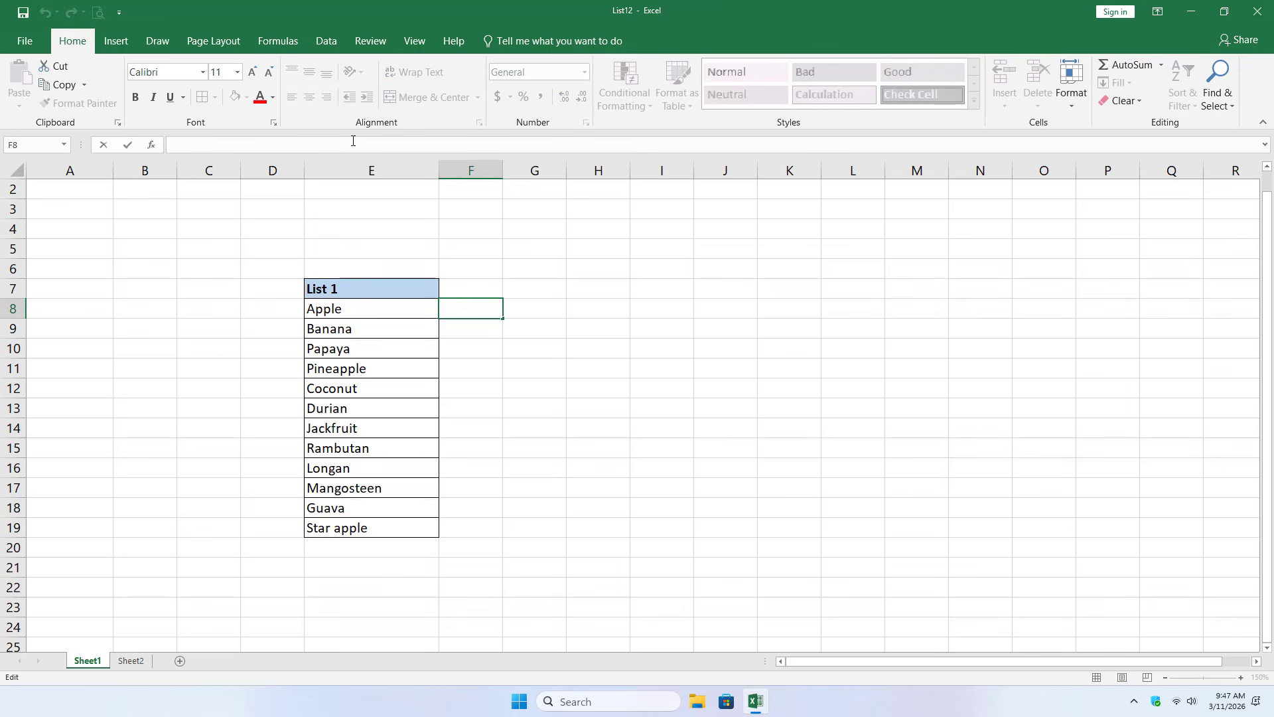
pyautogui.write('VLOOKUP(')
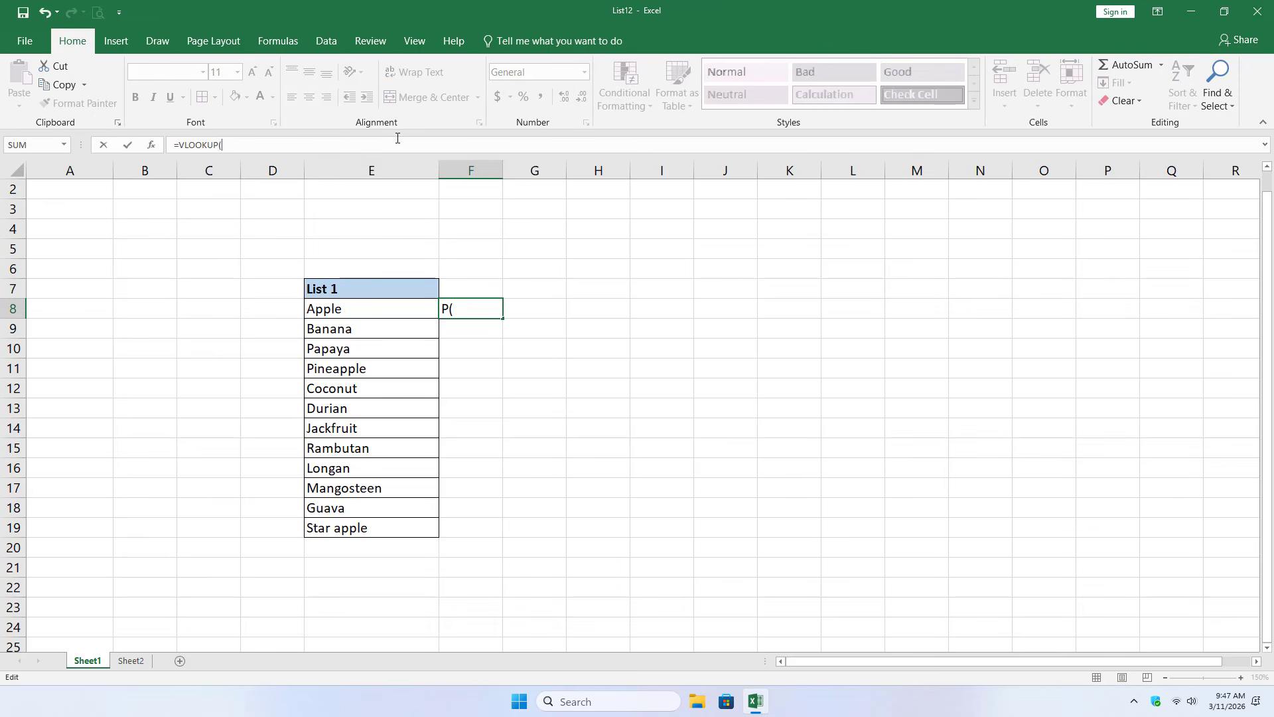
pyautogui.click(375, 304)
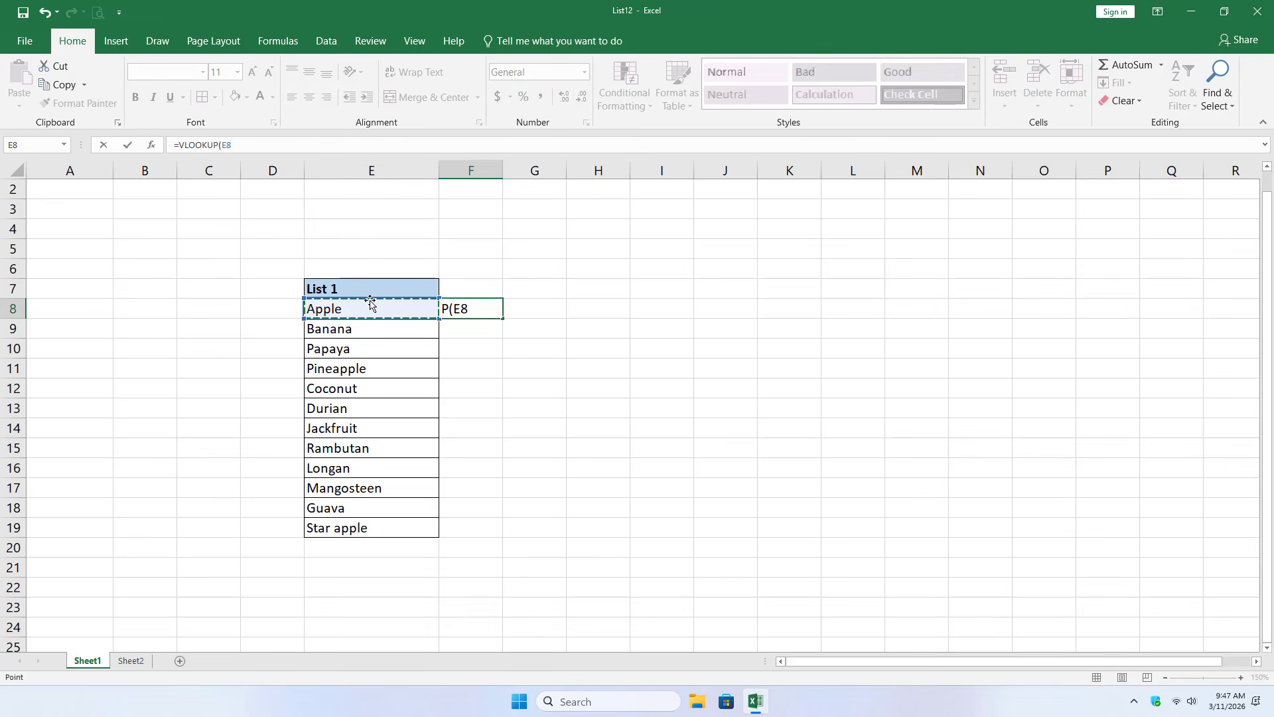
pyautogui.write(',')
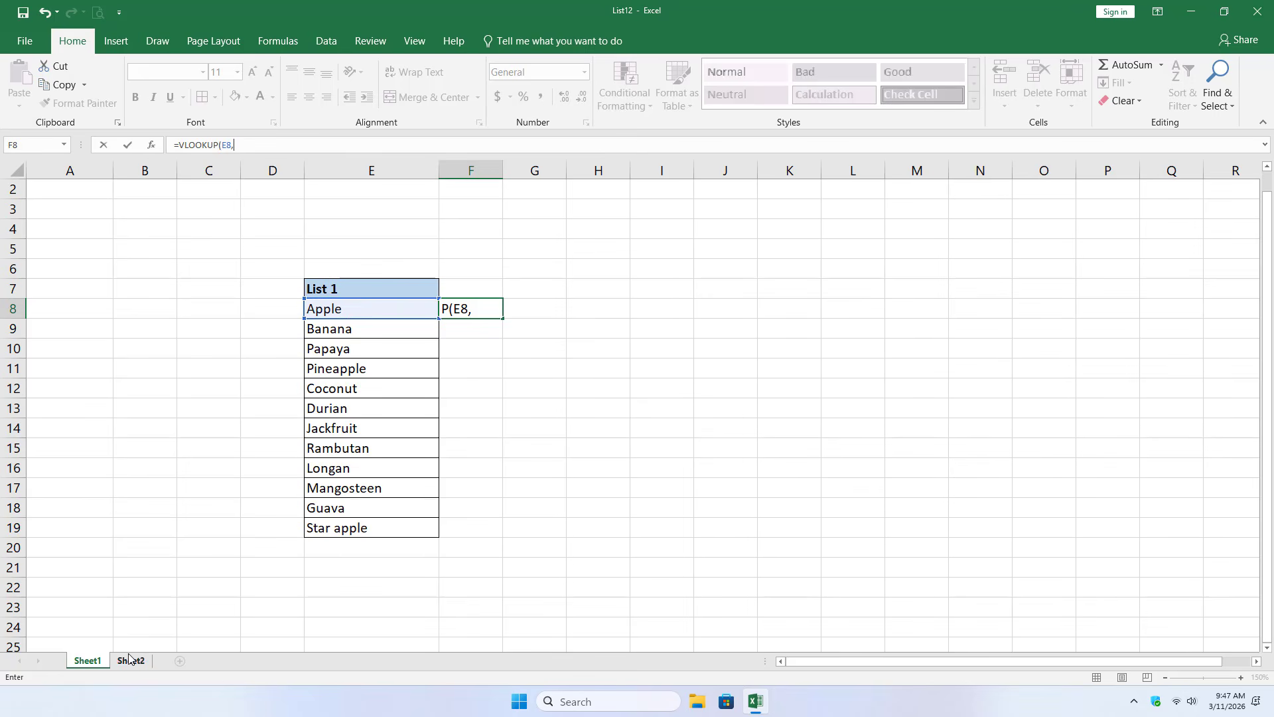
# - Set the lookup range to Sheet2!$A$8:$A$16 as an absolute reference, with column index 1 and match type 0, and enter the formula
pyautogui.click(130, 660)
pyautogui.moveTo(128, 327); pyautogui.dragTo(138, 488)
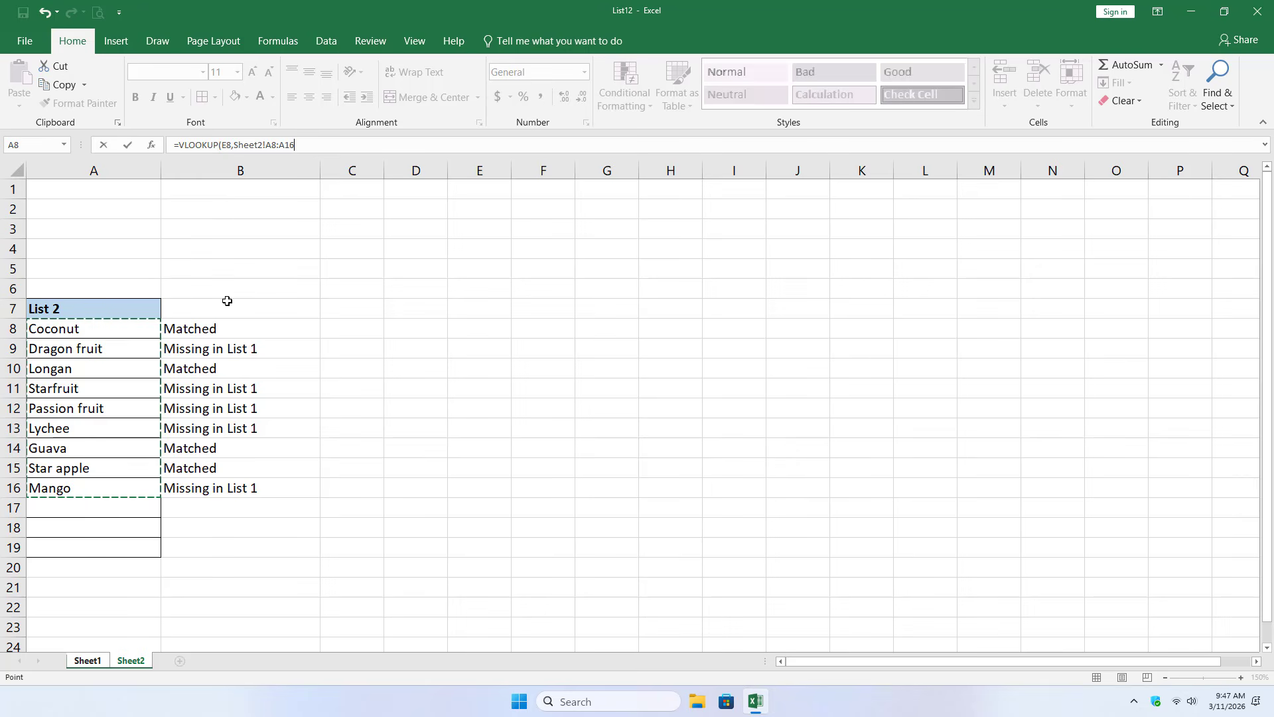
pyautogui.press('F4')
pyautogui.write(',')
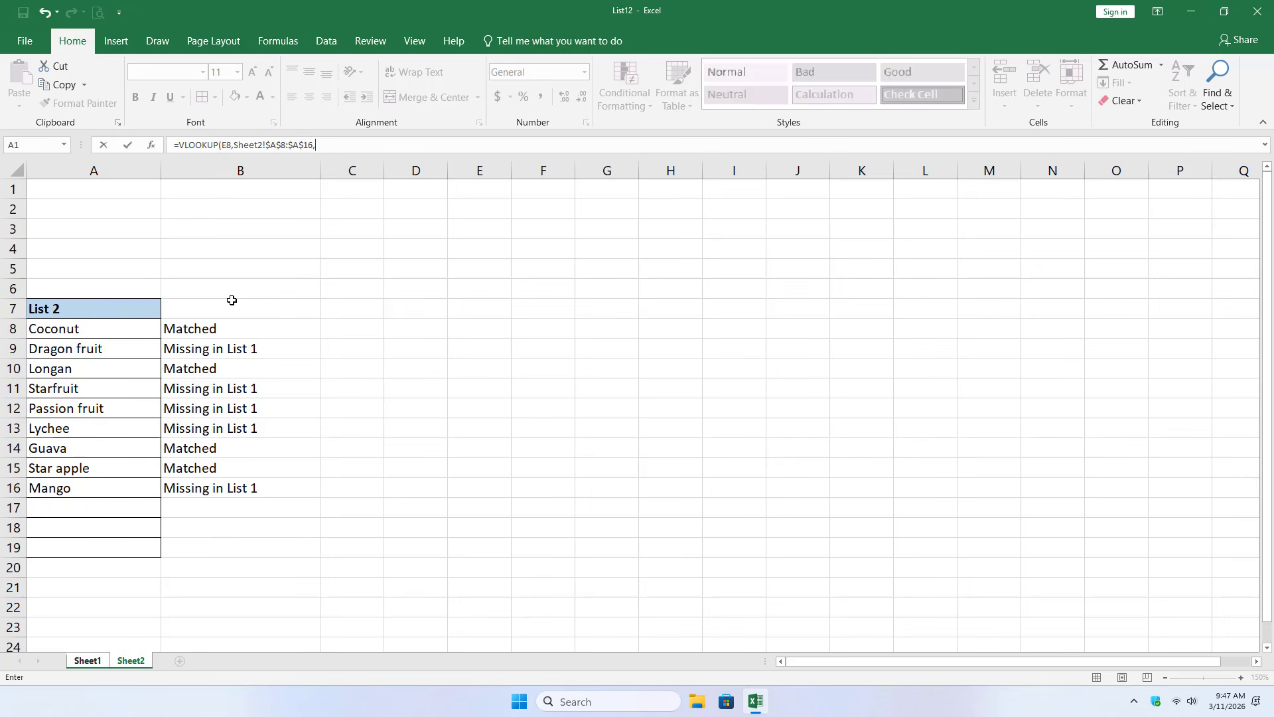
pyautogui.write('1,0)')
pyautogui.press('Return')
# - Fill the VLOOKUP formula from F8 down to F19 and widen column F
pyautogui.click(489, 310)
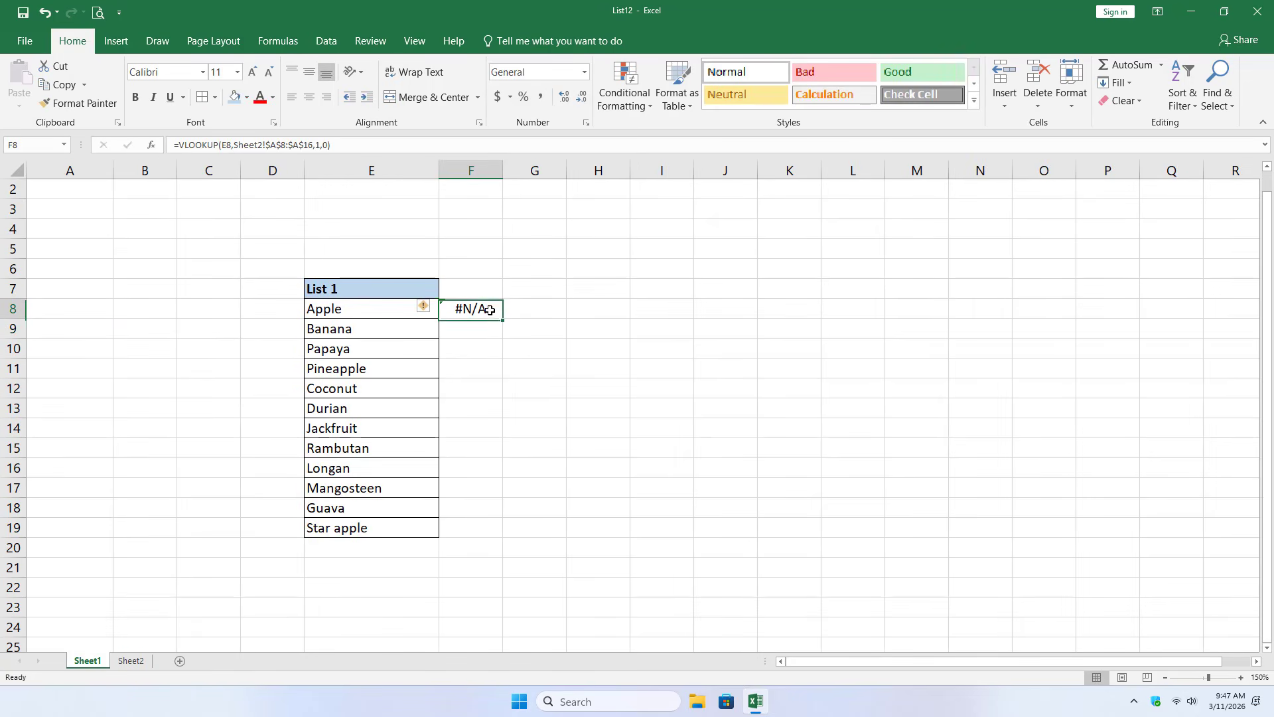
pyautogui.moveTo(501, 320); pyautogui.dragTo(500, 531)
pyautogui.moveTo(504, 172); pyautogui.dragTo(547, 173)
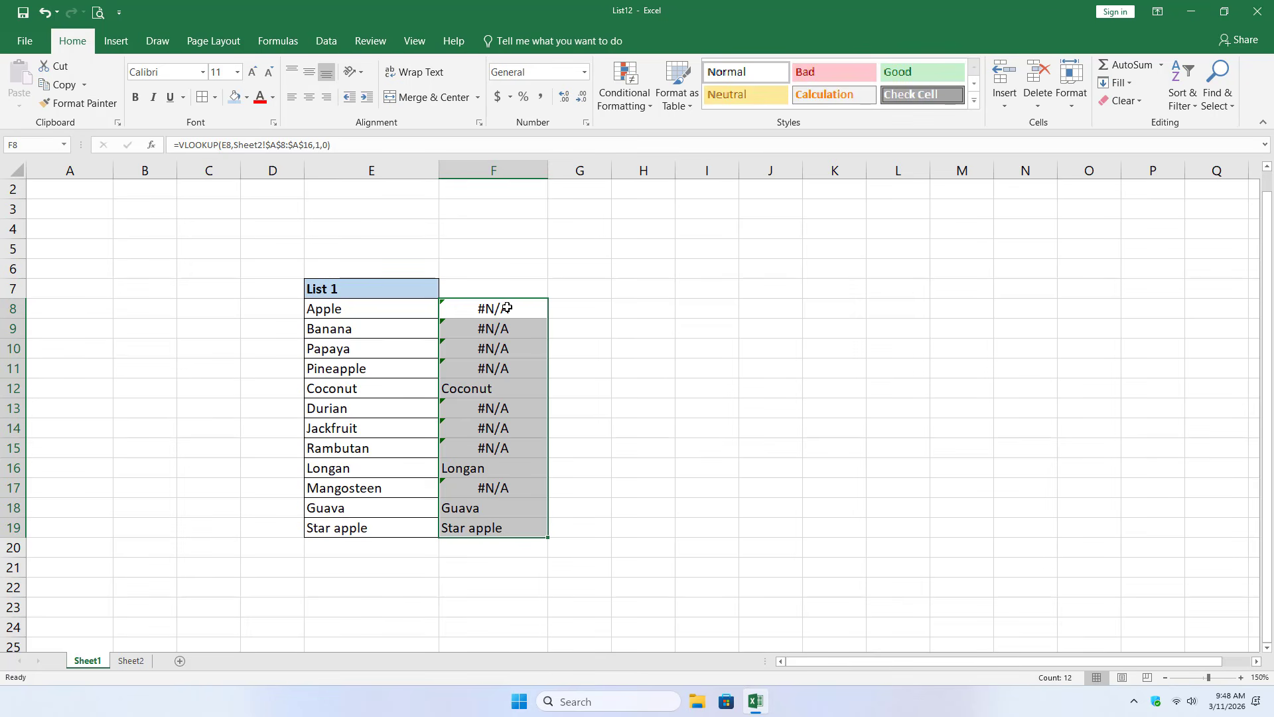
# - Convert the VLOOKUP formulas in F8:F19 to static values by copying and pasting them in place as values
pyautogui.hotkey('ctrl', 'c')
pyautogui.rightClick(508, 309)
pyautogui.click(555, 363)
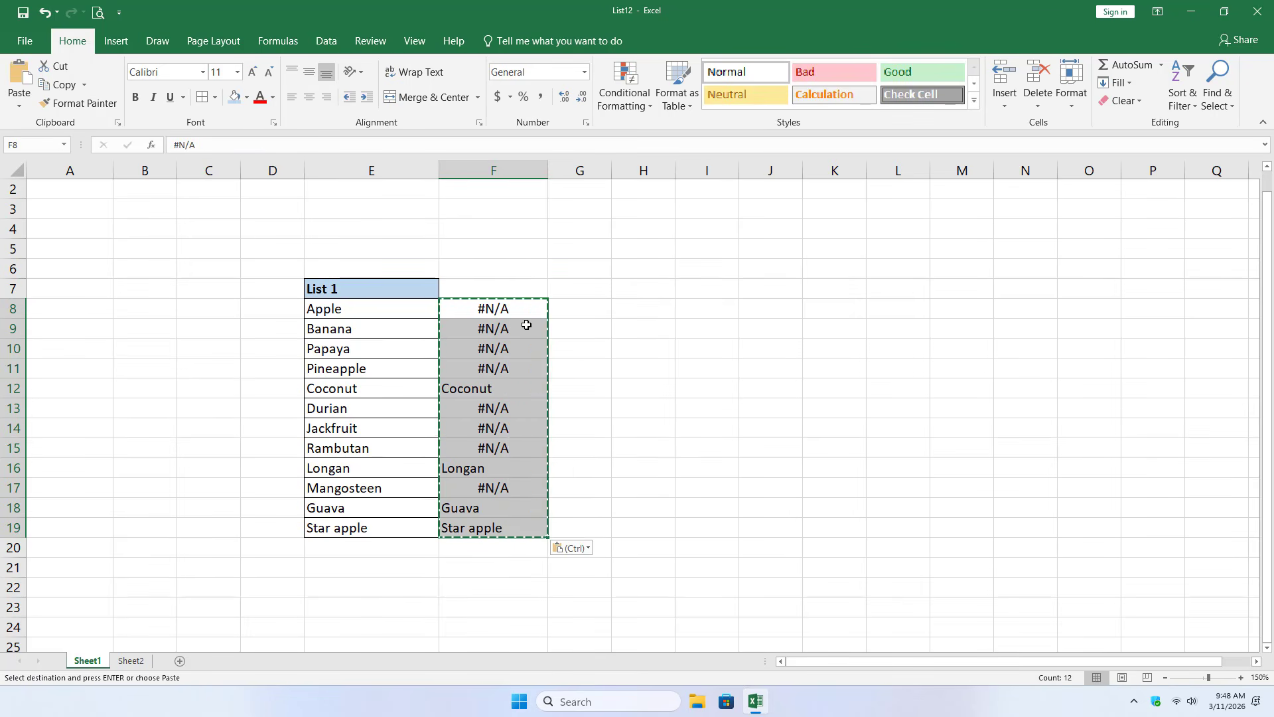
# - Replace every #N/A with "Missing in List 2" and select F8:F19 to review the results
pyautogui.click(514, 310)
pyautogui.hotkey('ctrl', 'c')
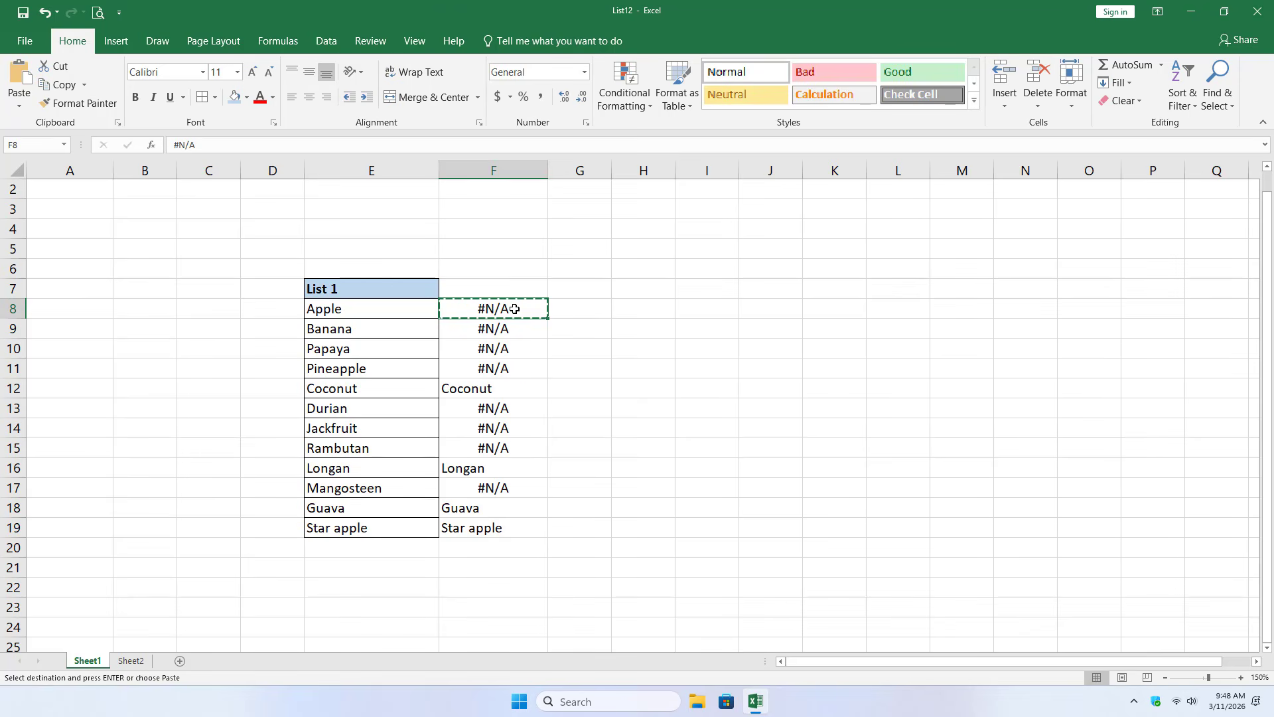
pyautogui.hotkey('ctrl', 'h')
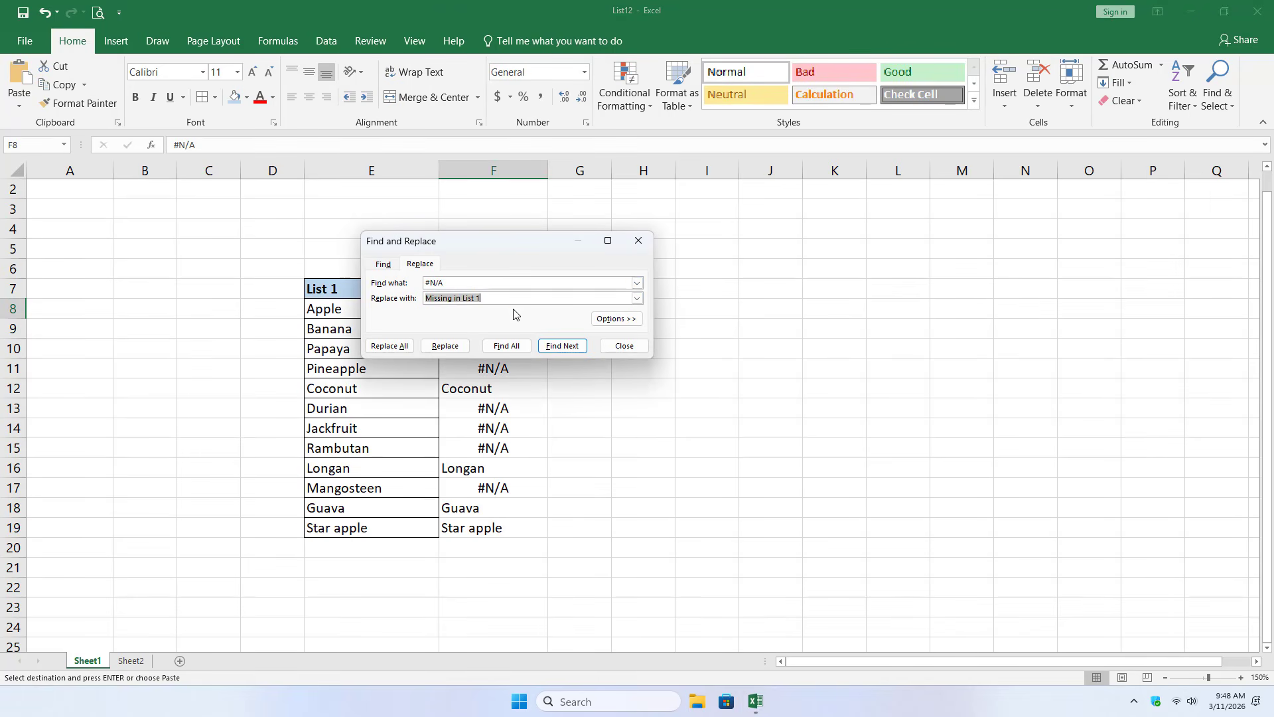
pyautogui.press('End')
pyautogui.press('BackSpace')
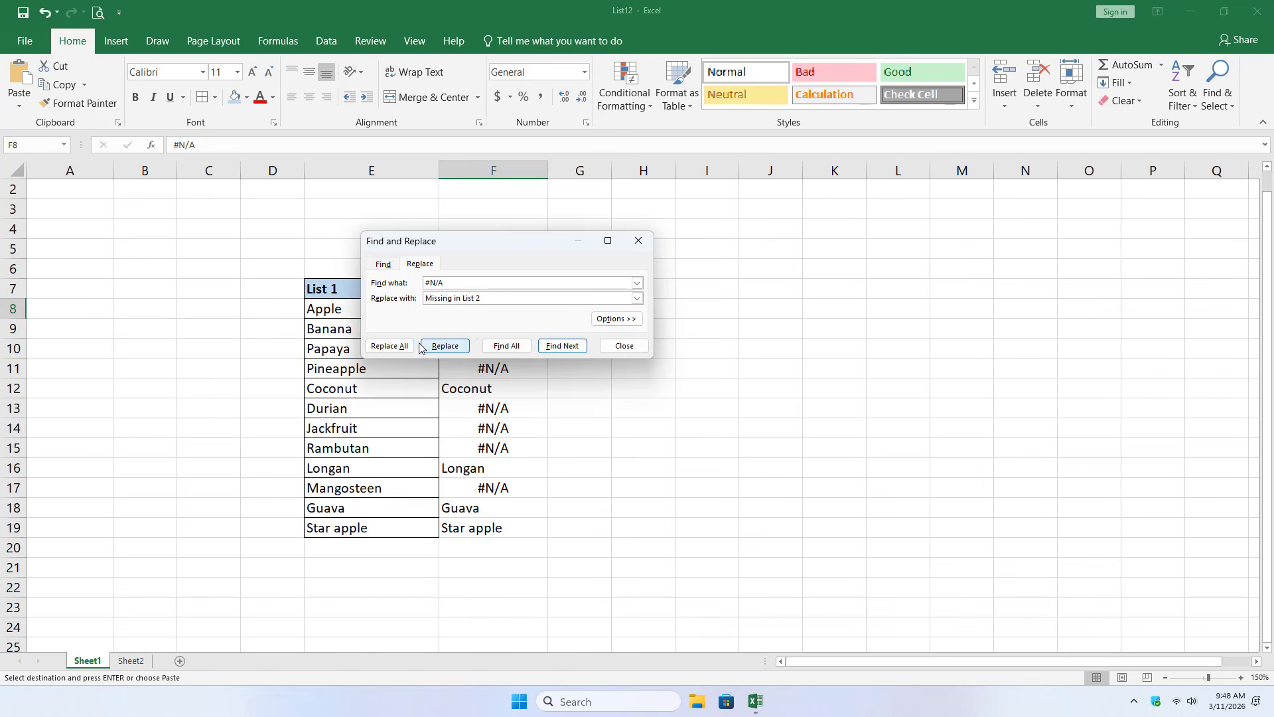
pyautogui.click(390, 346)
pyautogui.click(644, 383)
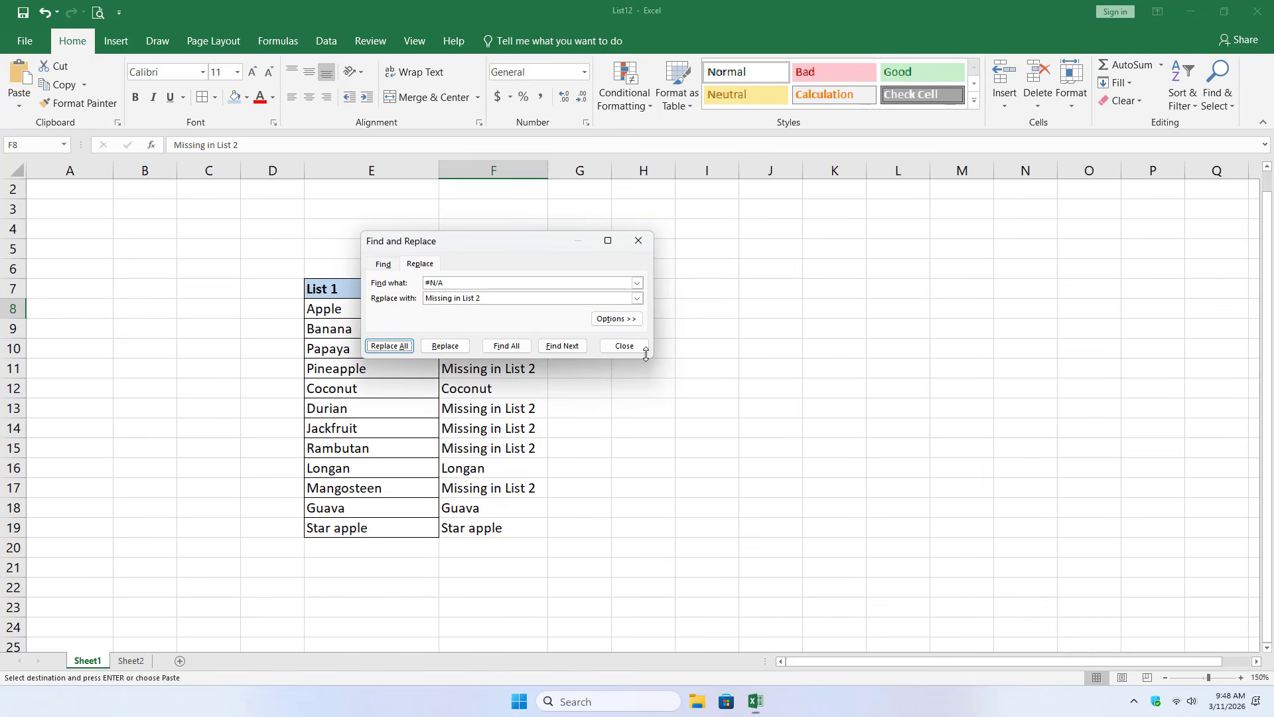
pyautogui.click(639, 241)
pyautogui.moveTo(531, 309); pyautogui.dragTo(512, 523)
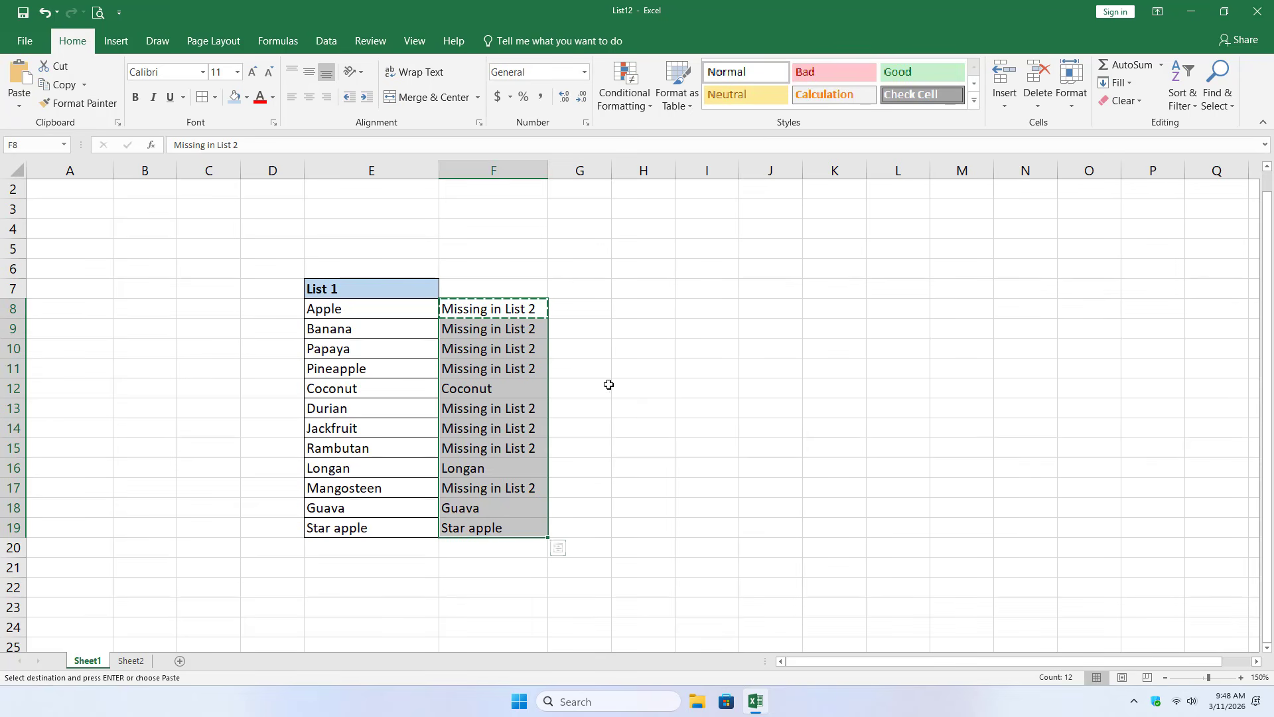
# - Start an IF formula with a nested COUNTIF in cell G8
pyautogui.click(590, 305)
pyautogui.write('=')
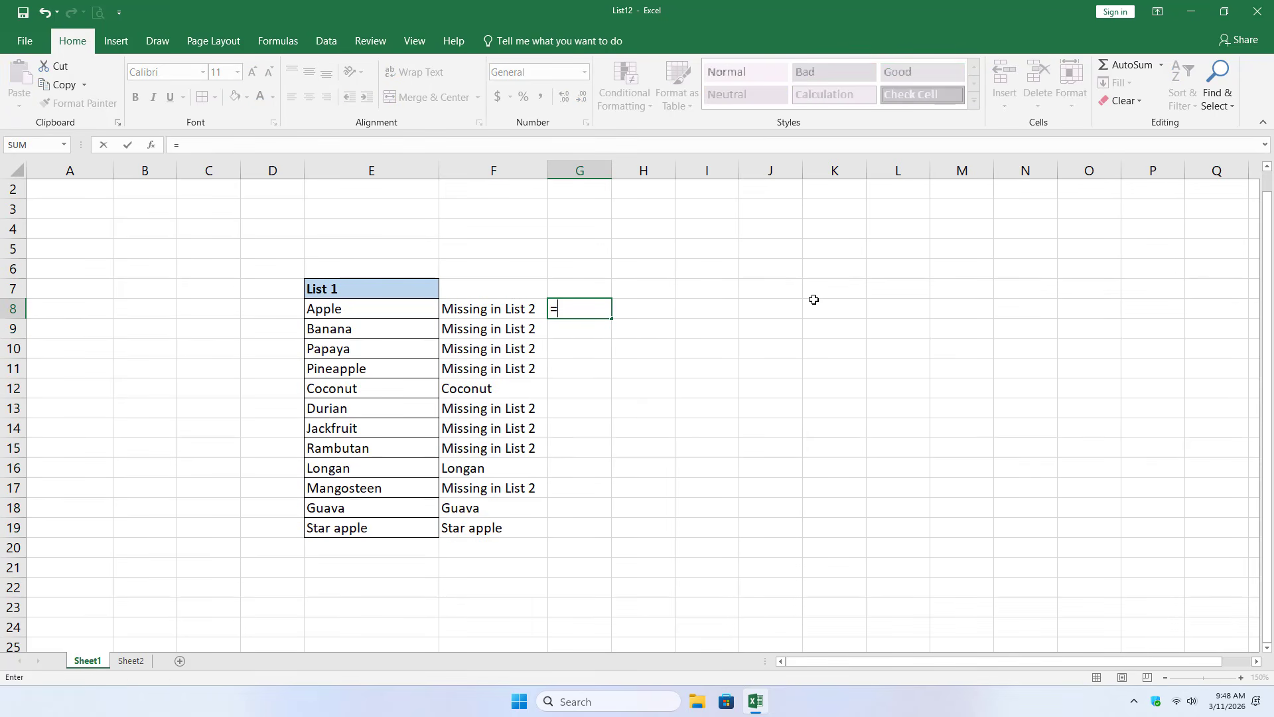
pyautogui.write('if')
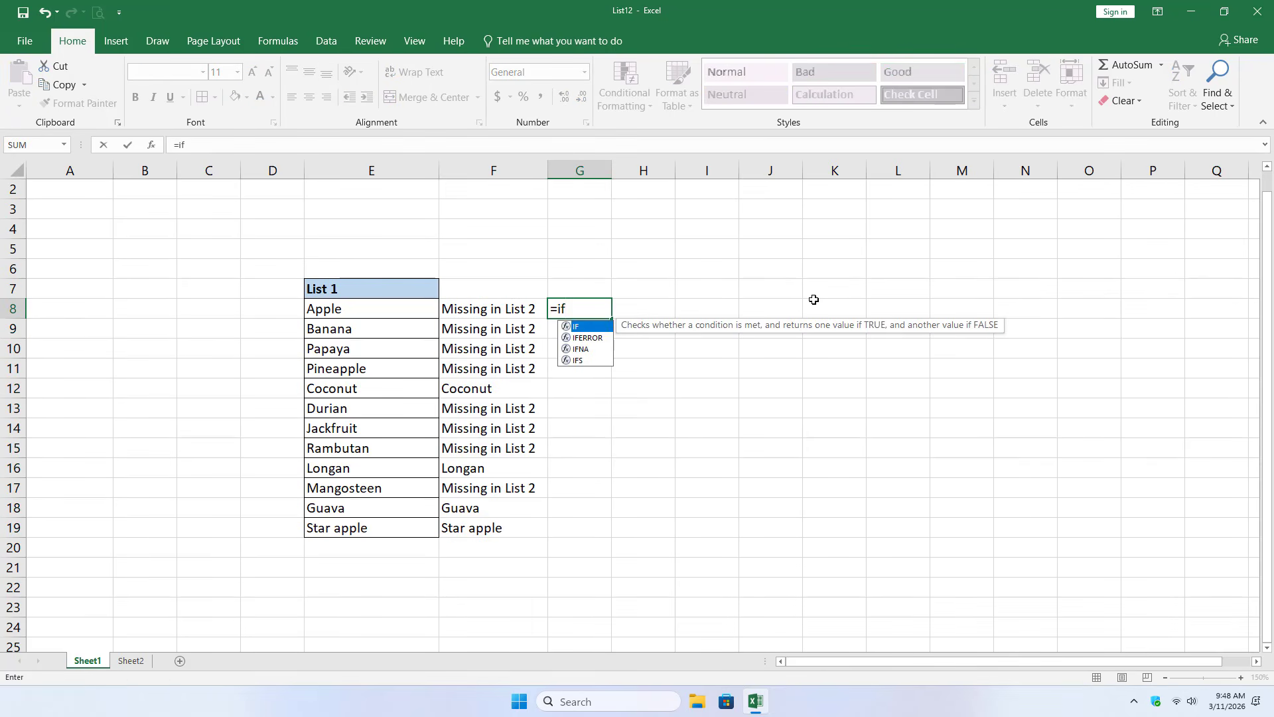
pyautogui.press('Tab')
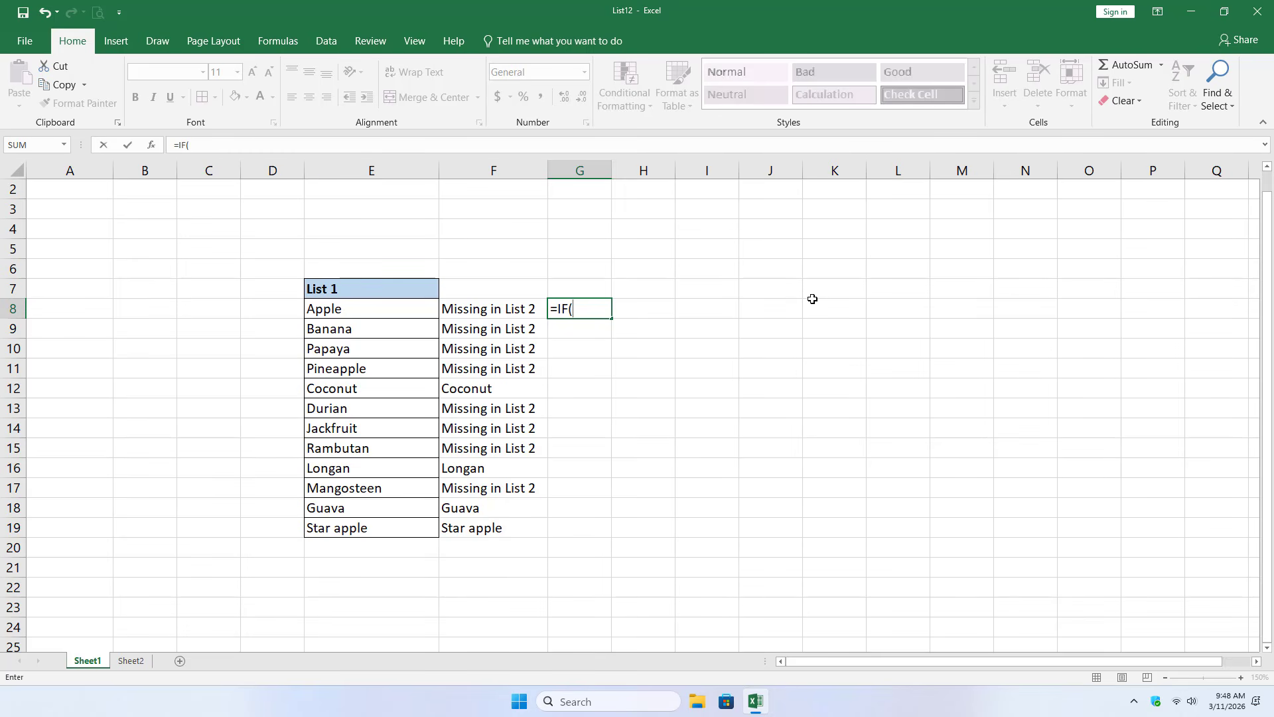
pyautogui.write('c')
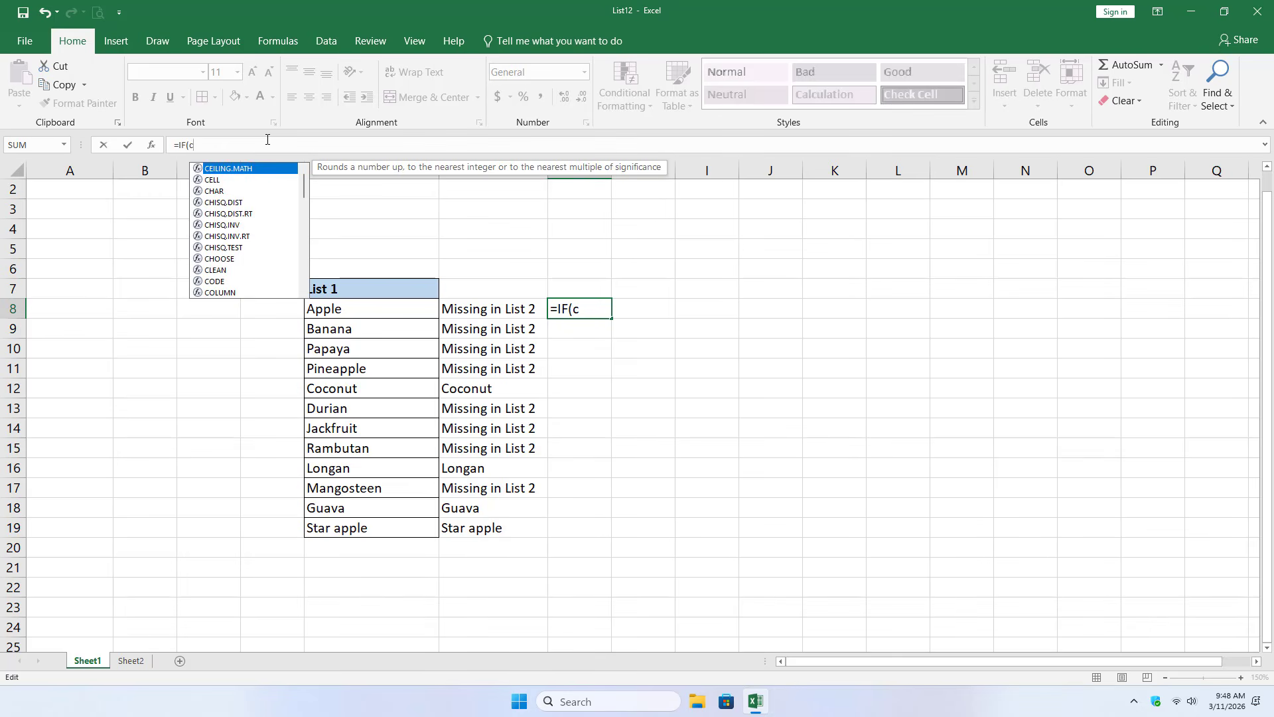
pyautogui.write('ou')
pyautogui.press('Down')
pyautogui.press('Down')
pyautogui.press('Down')
pyautogui.press('Tab')
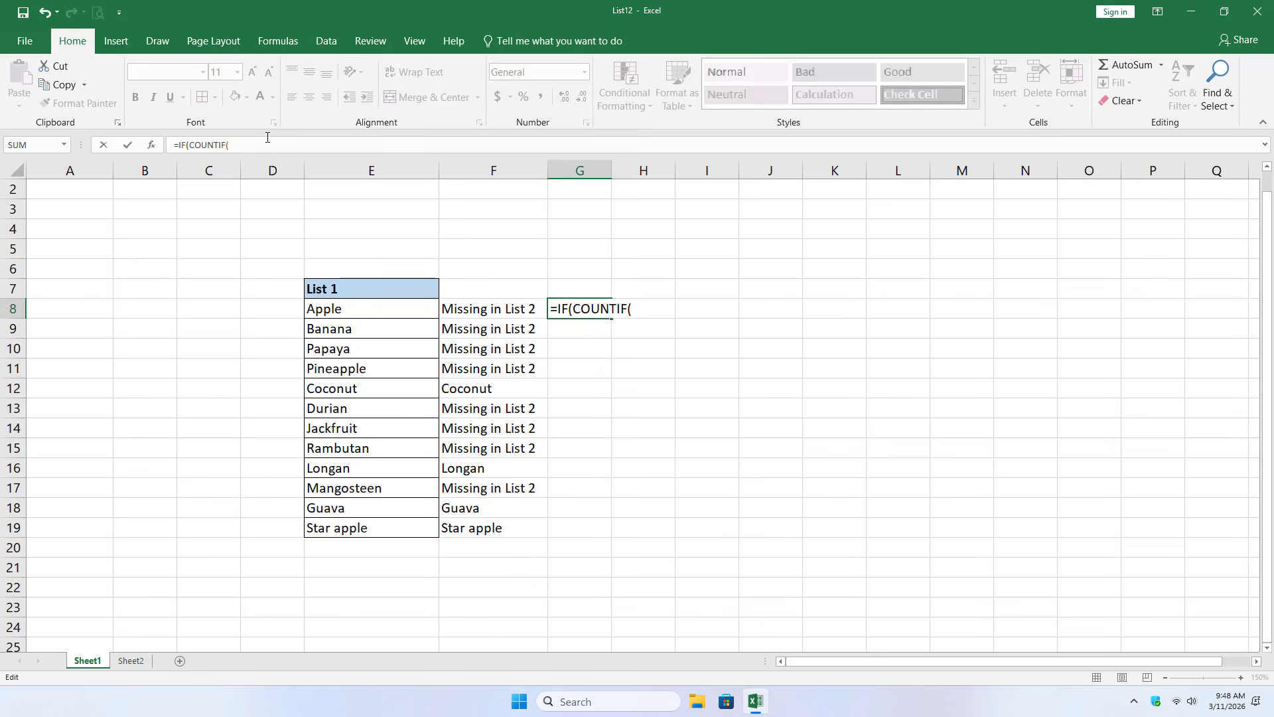
# - Set the COUNTIF range to Sheet2!$A$8:$A$16 as an absolute reference, with E8 on Sheet1 as the criterion
pyautogui.click(130, 660)
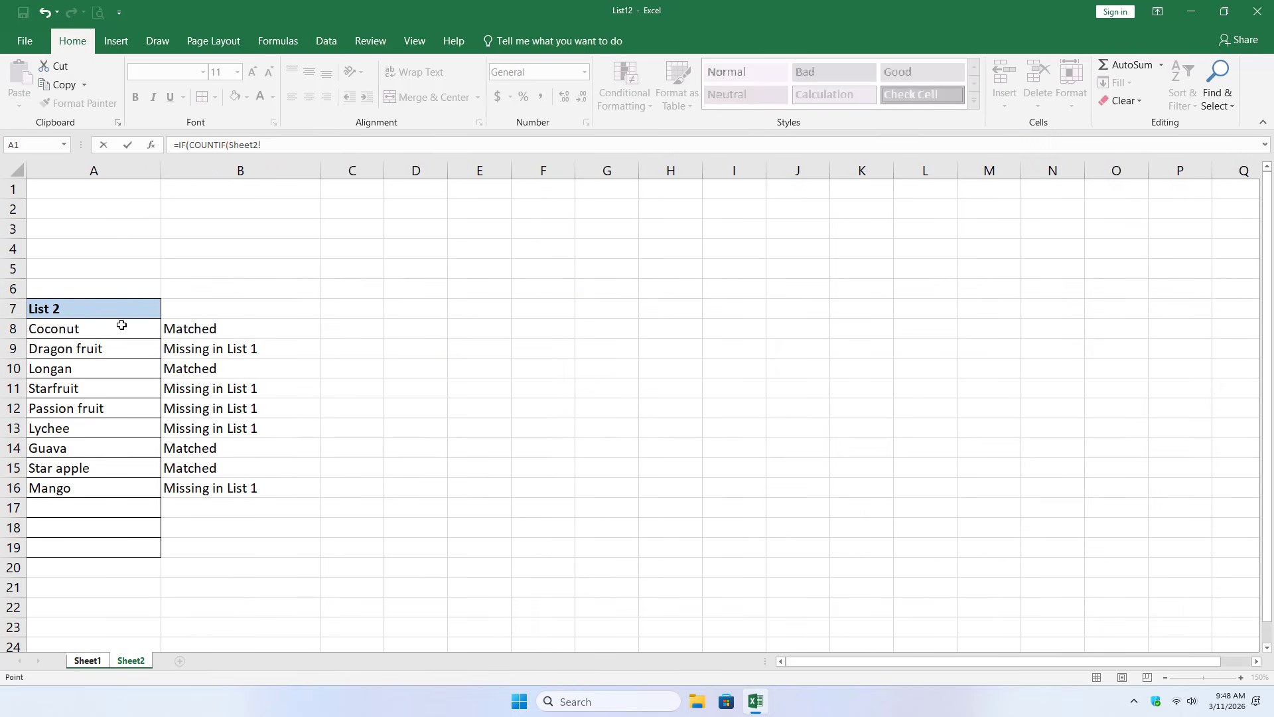
pyautogui.moveTo(119, 323); pyautogui.dragTo(125, 483)
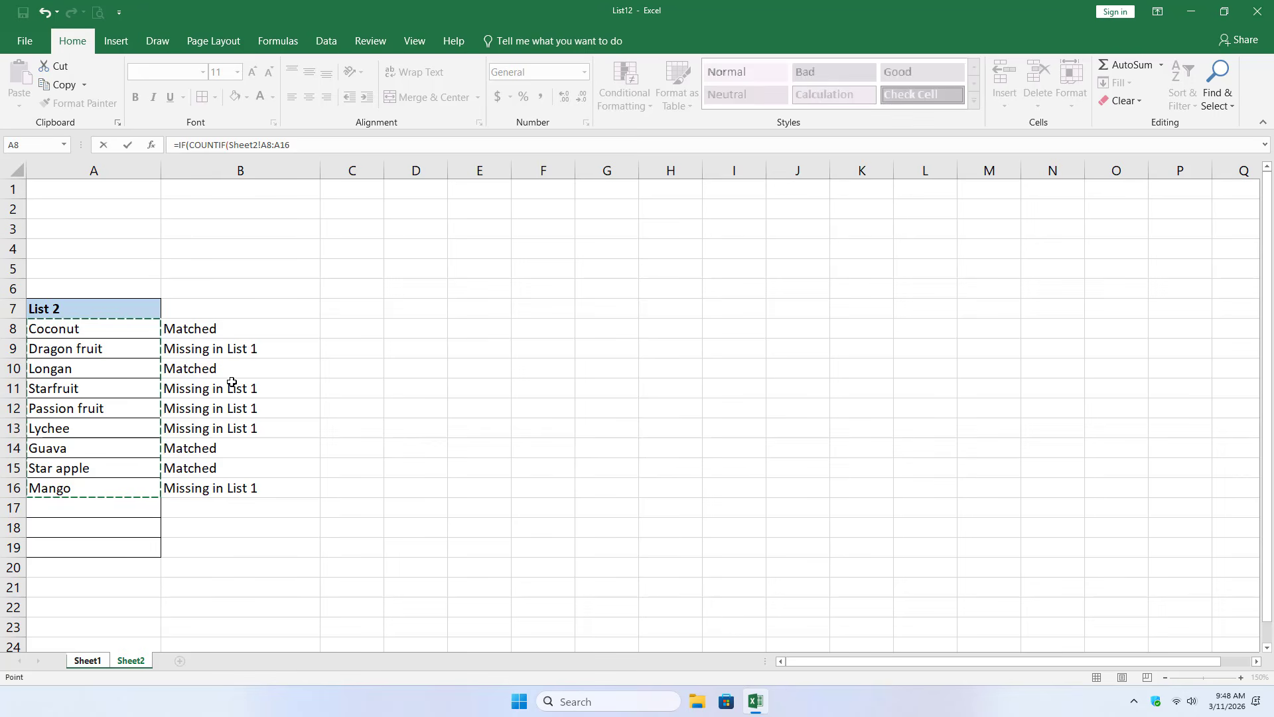
pyautogui.press('F4')
pyautogui.write(',')
pyautogui.click(100, 661)
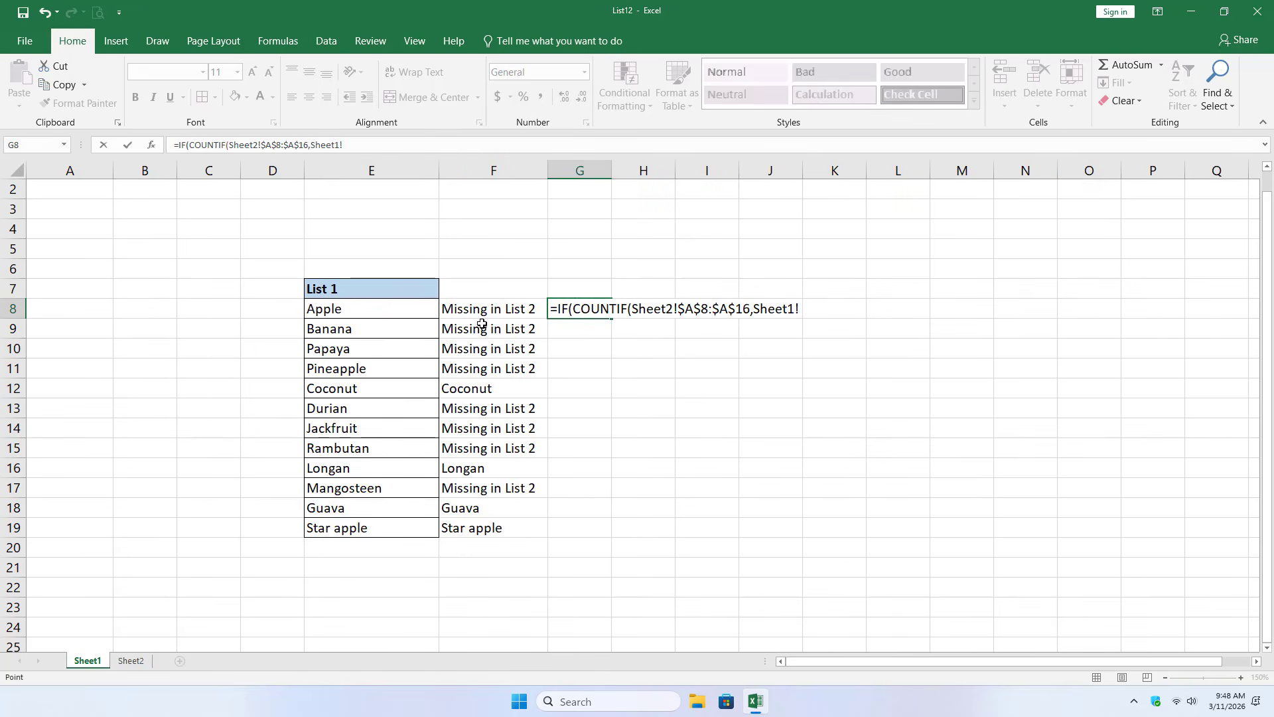
pyautogui.click(419, 312)
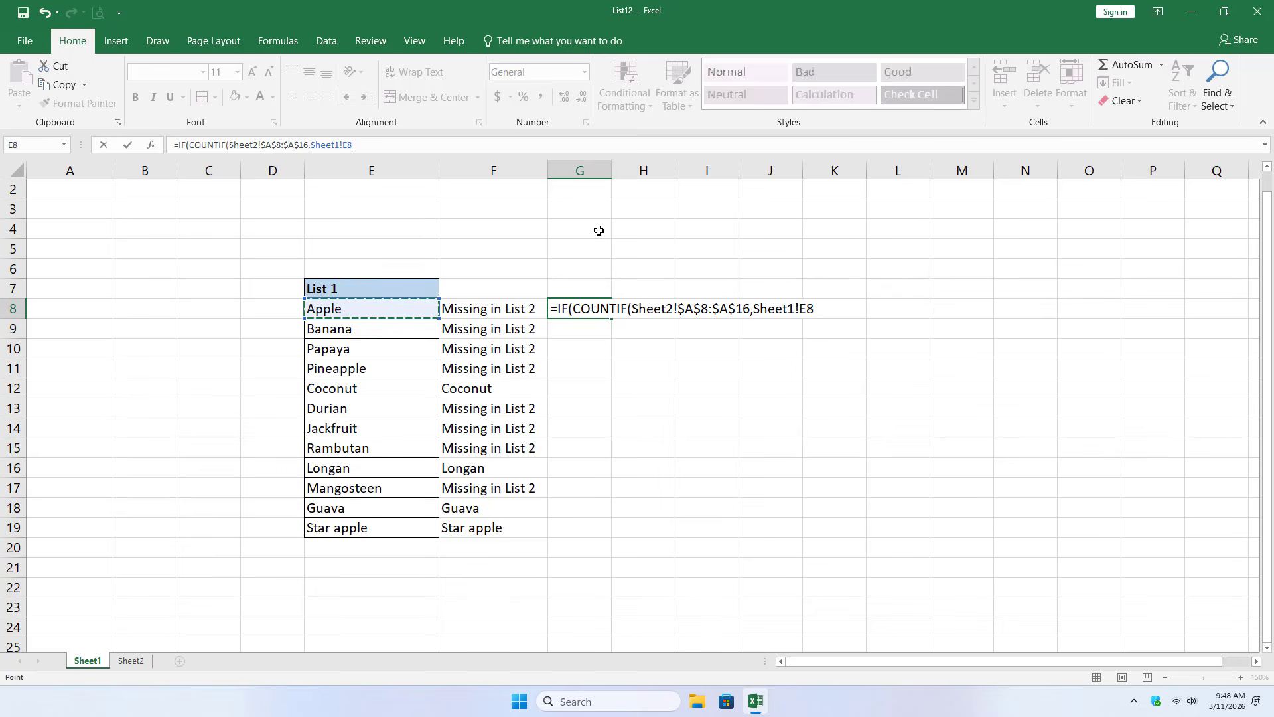
# - Complete the formula to test for =0, returning "Missing in List 2" if true and "Matched" otherwise, and enter it
pyautogui.write(')=0,"')
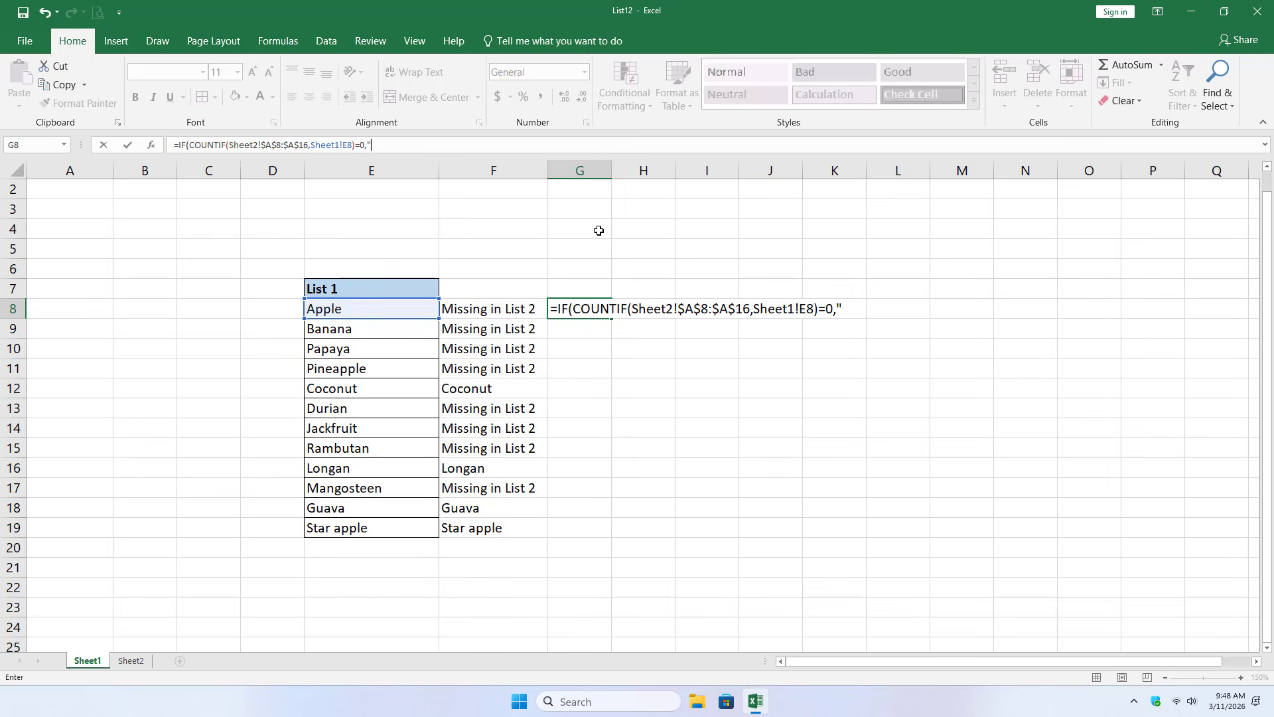
pyautogui.write('Missing in Lis')
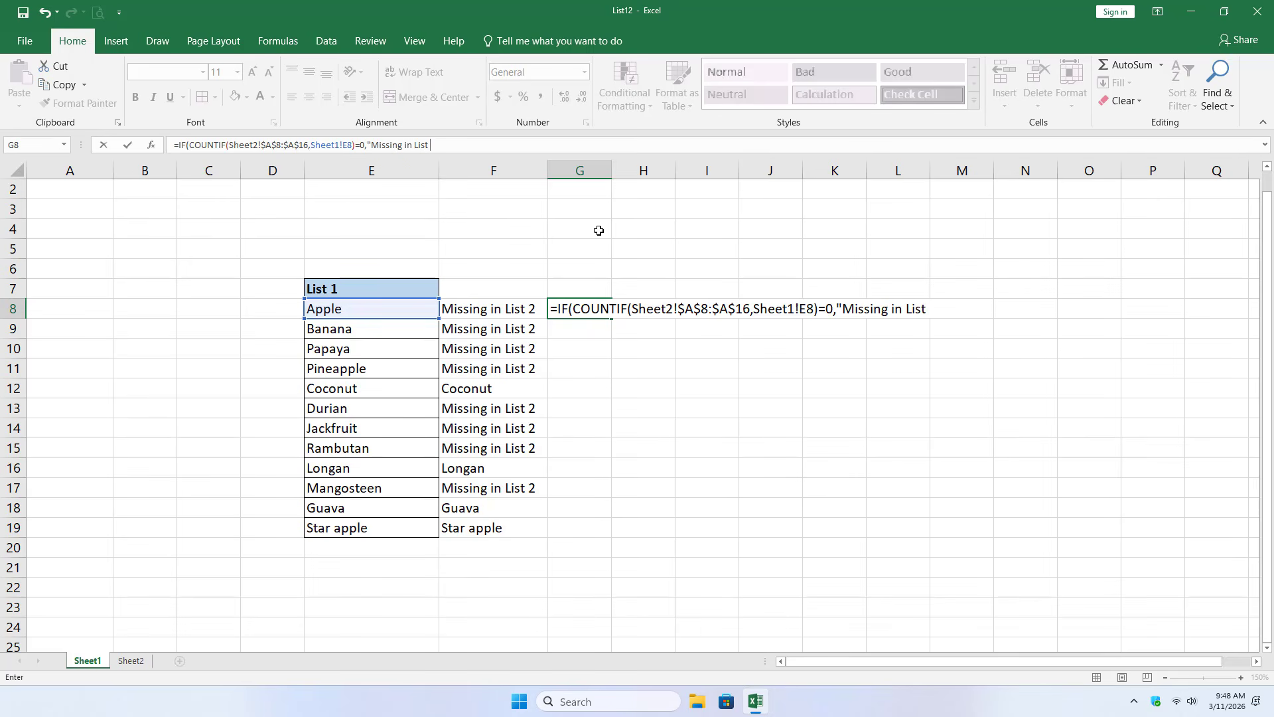
pyautogui.write('t 2","Matched')
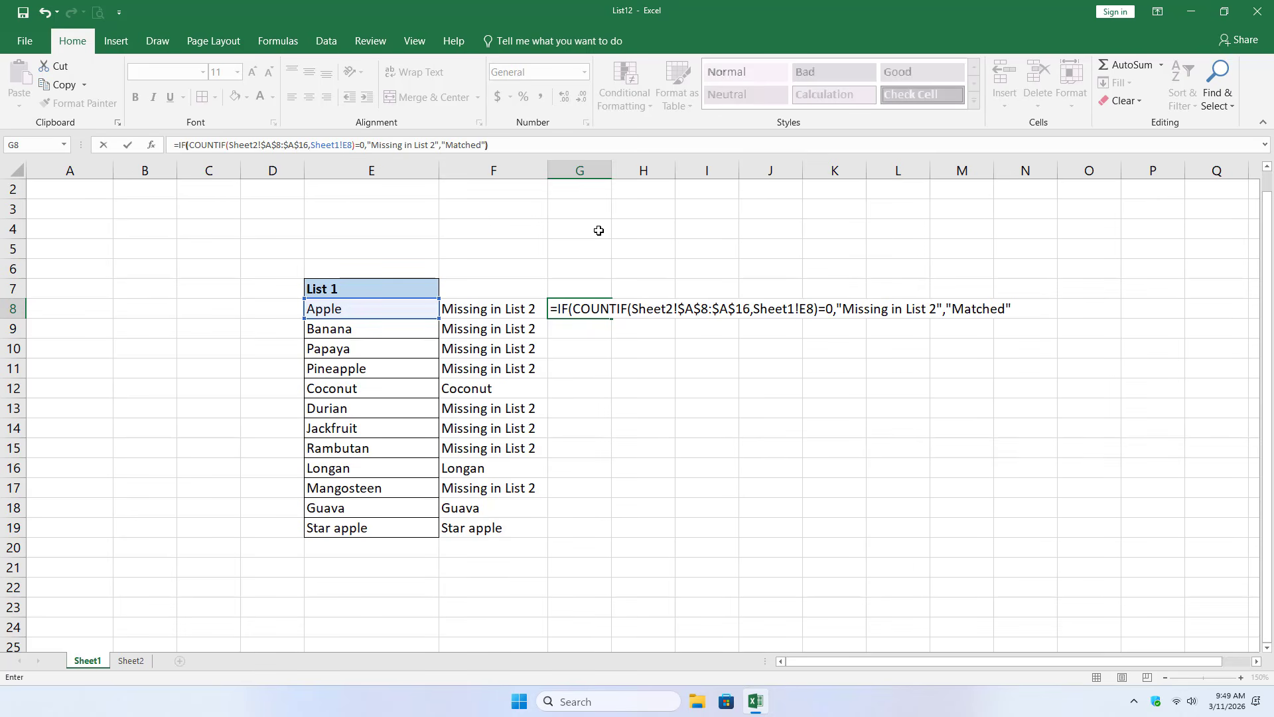
pyautogui.press('Return')
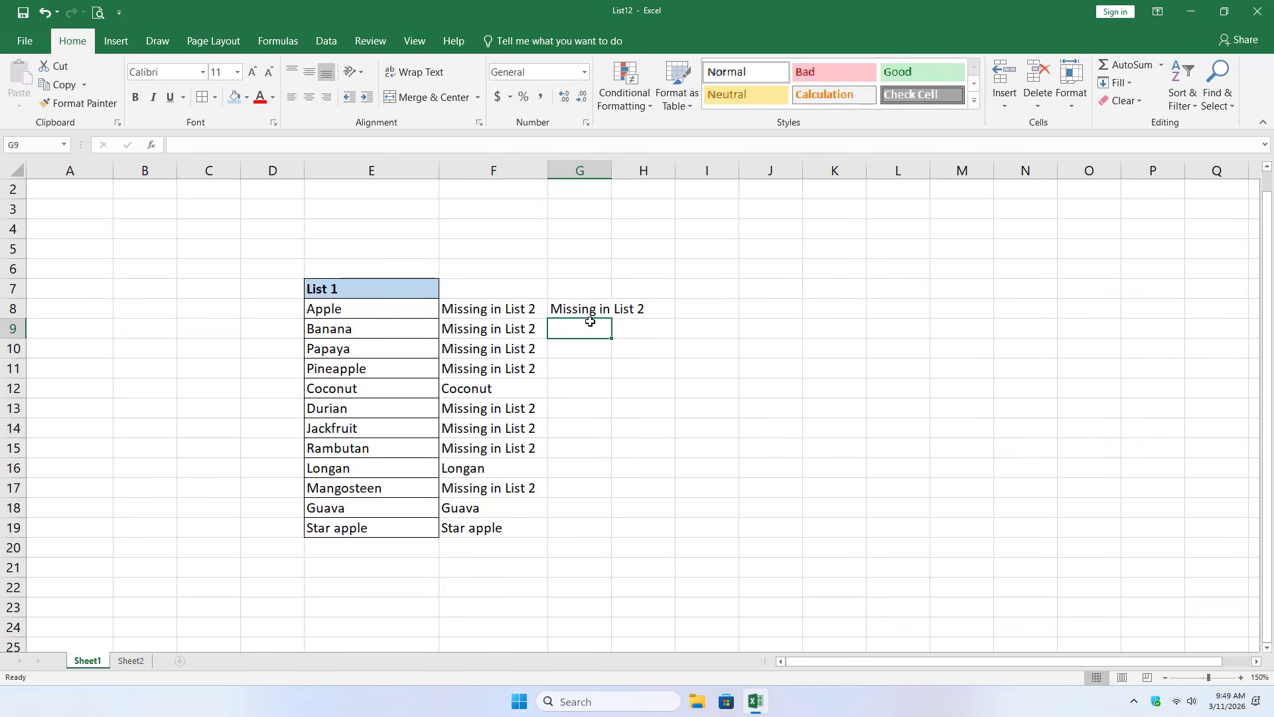
# - Fill the IF formula from G8 down to G19 and widen column G to compare its results with column F
pyautogui.click(592, 312)
pyautogui.moveTo(610, 321); pyautogui.dragTo(584, 535)
pyautogui.moveTo(611, 173); pyautogui.dragTo(703, 172)
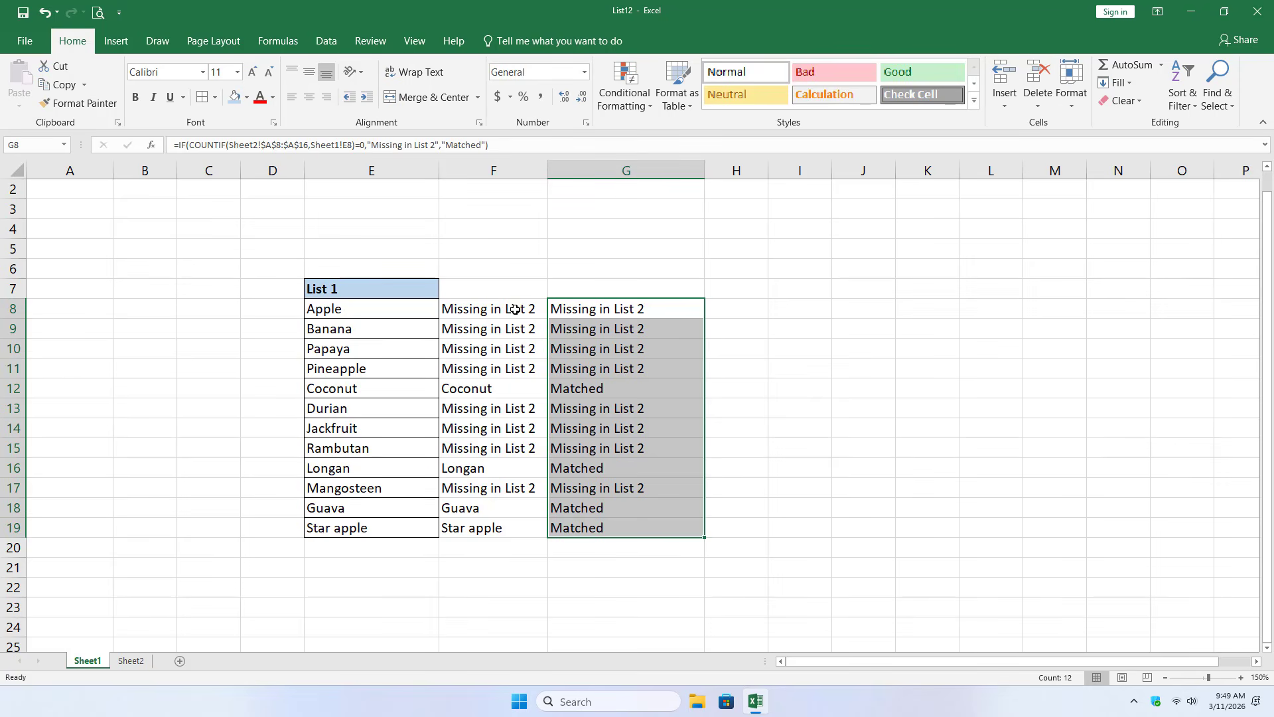
pyautogui.moveTo(515, 309); pyautogui.dragTo(664, 531)
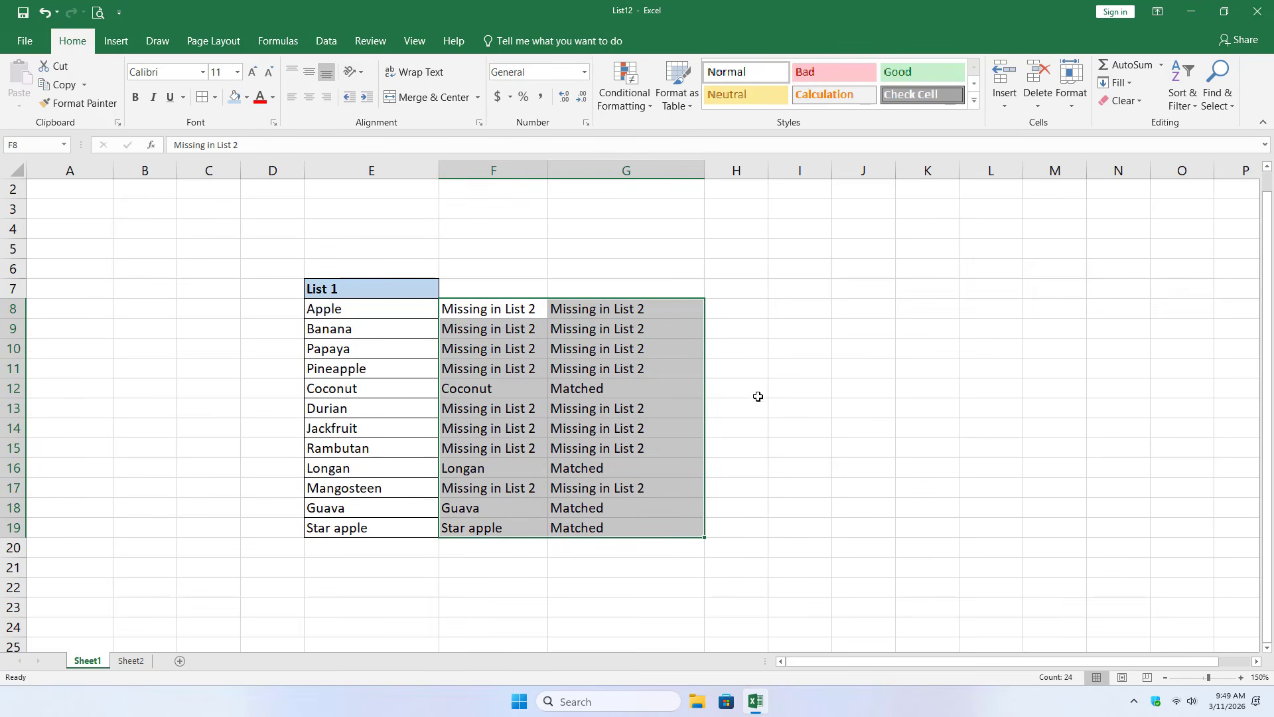
pyautogui.moveTo(498, 389); pyautogui.dragTo(564, 392)
pyautogui.moveTo(496, 466); pyautogui.dragTo(583, 467)
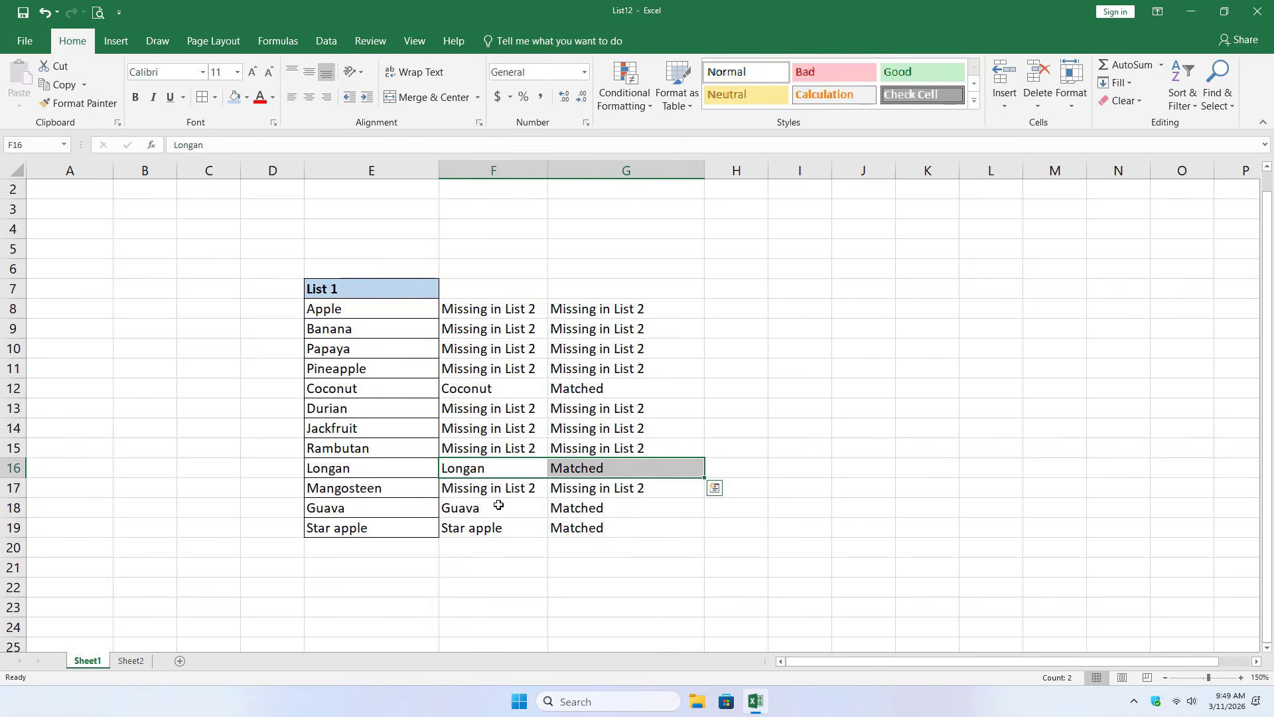